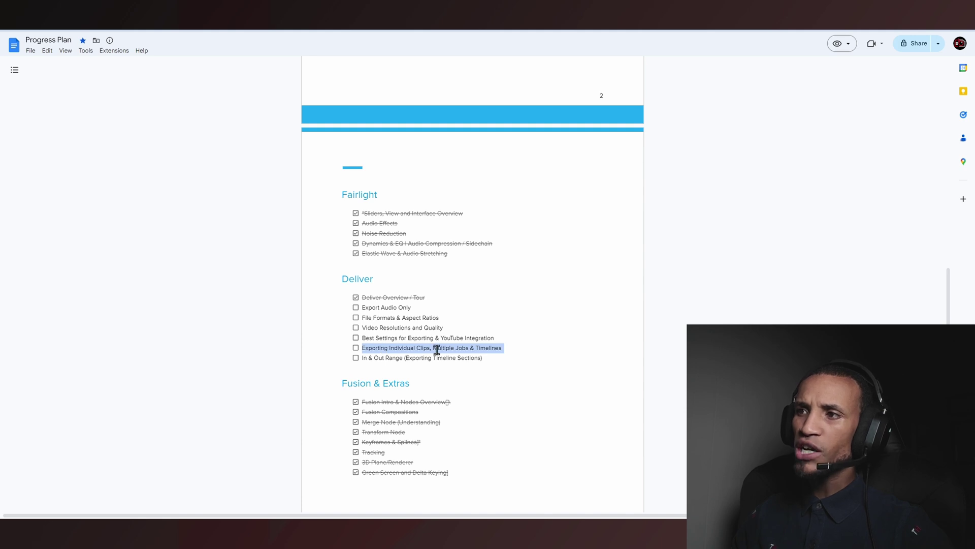
# Deselect the 'Exporting Individual Clips, Multiple Jobs & Timelines' line in the progress plan checklist
pyautogui.click(477, 351)
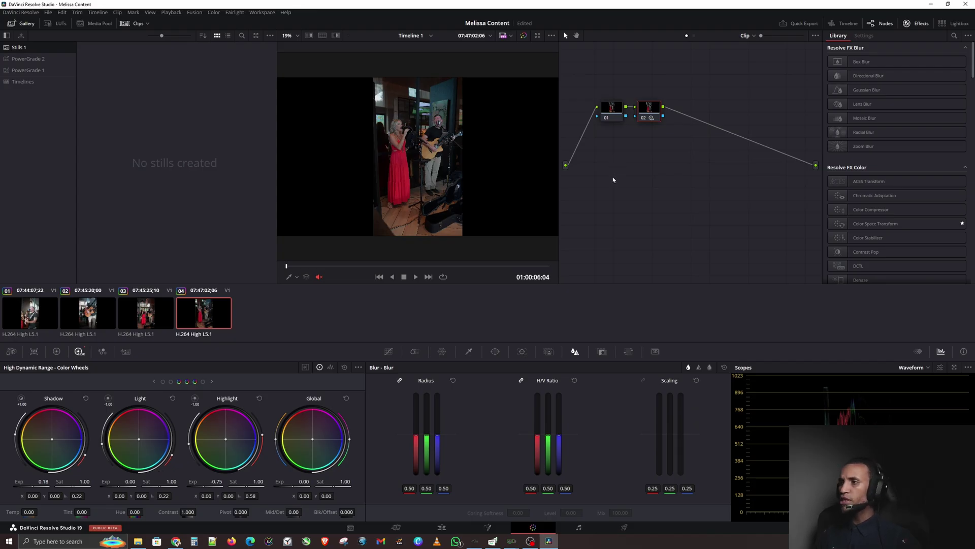
# Go from the Edit page to the Deliver page for Timeline 1
pyautogui.click(441, 527)
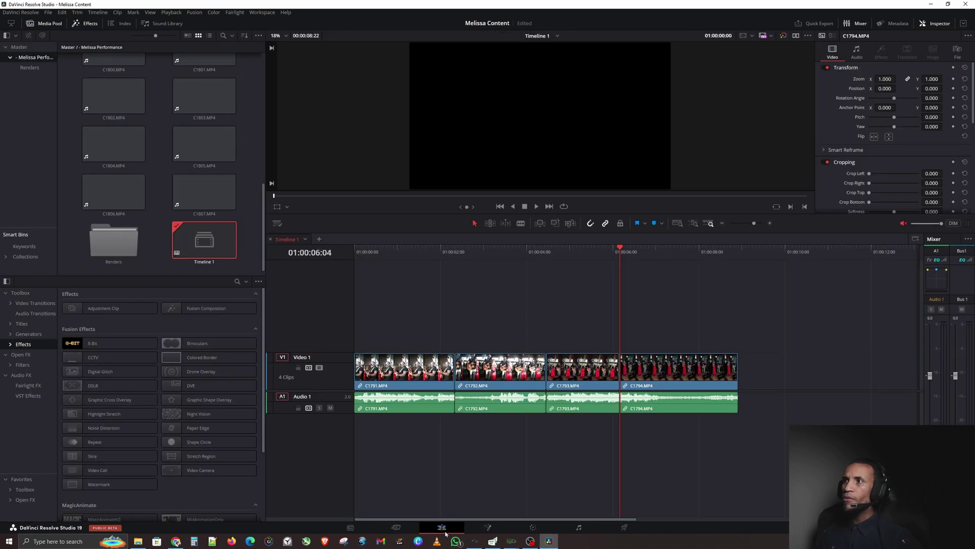
pyautogui.click(624, 528)
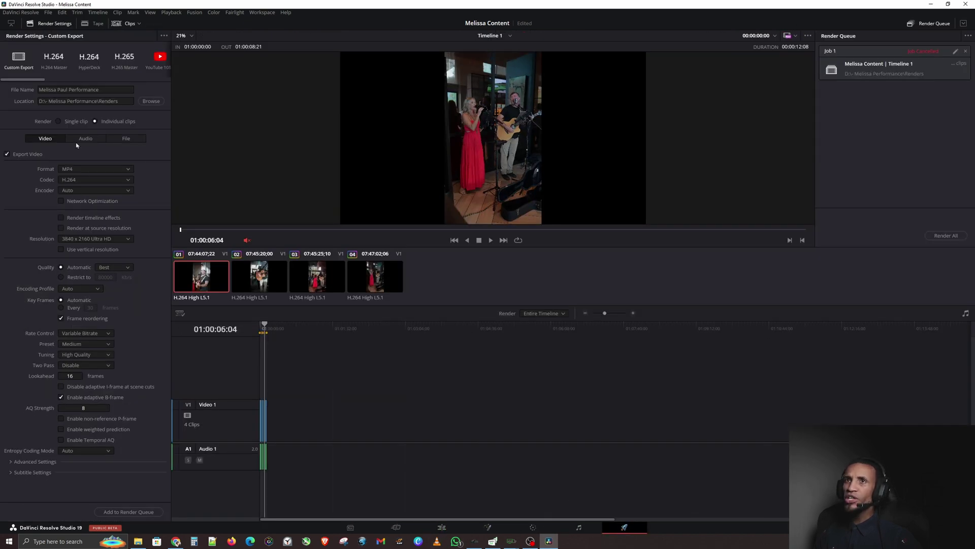
# Switch Render Settings to Individual clips and replace the file name with a 'Performance Renders' name
pyautogui.click(59, 121)
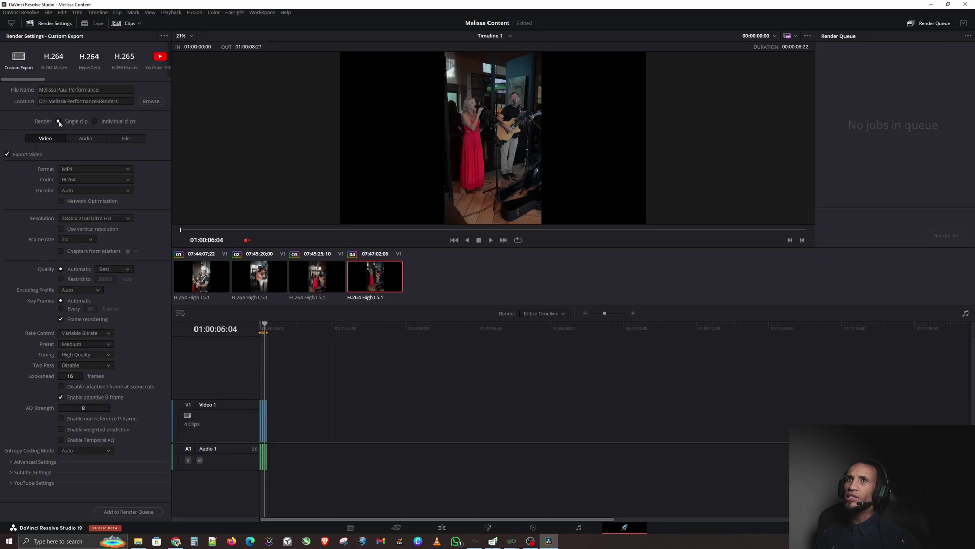
pyautogui.click(59, 121)
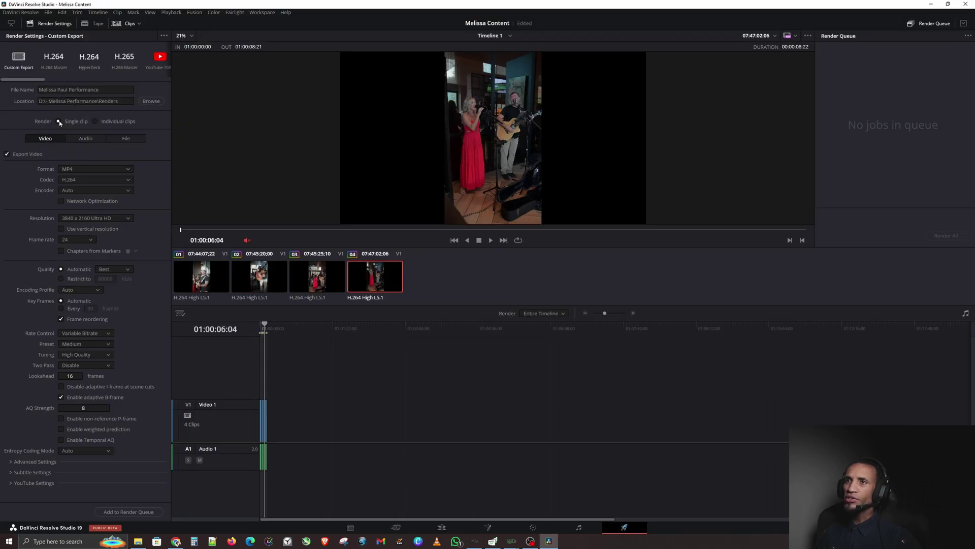
pyautogui.click(59, 121)
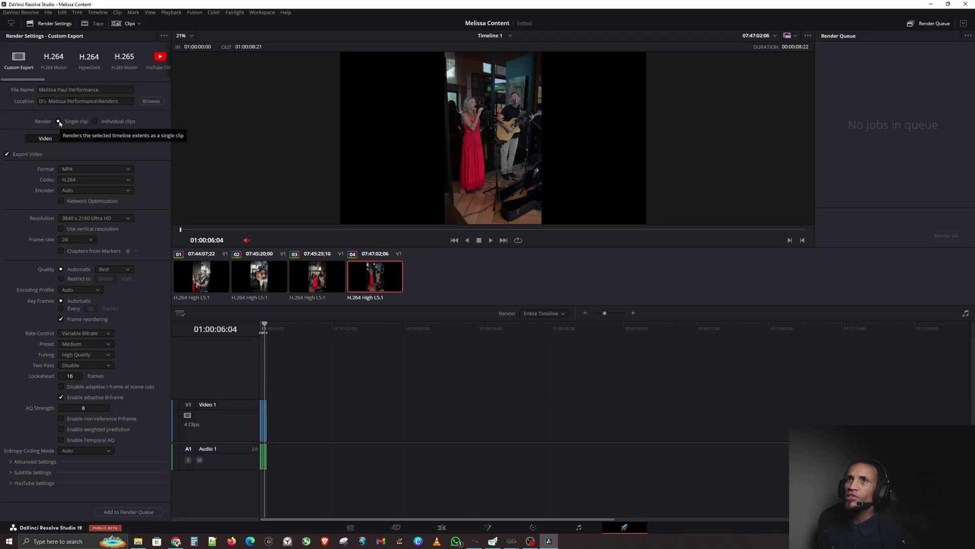
pyautogui.click(116, 126)
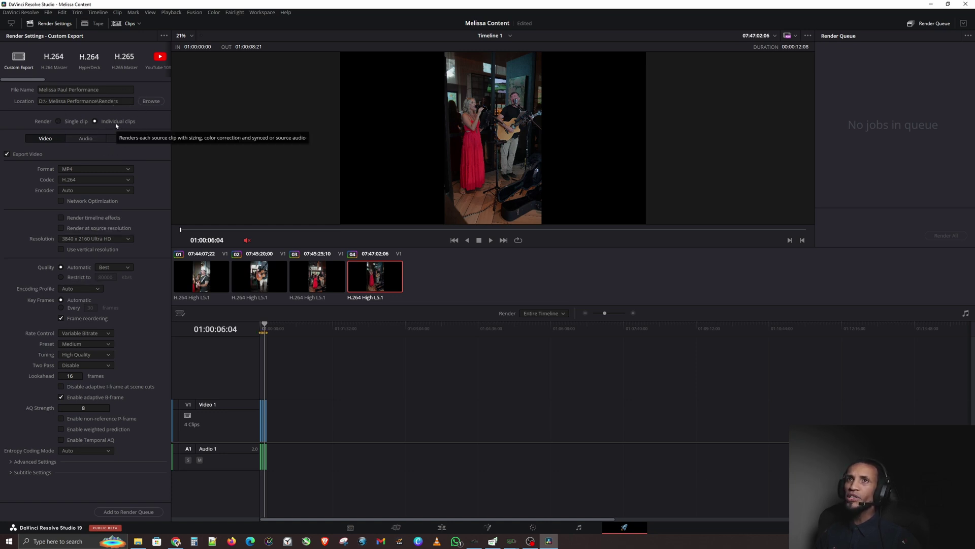
pyautogui.tripleClick(122, 87)
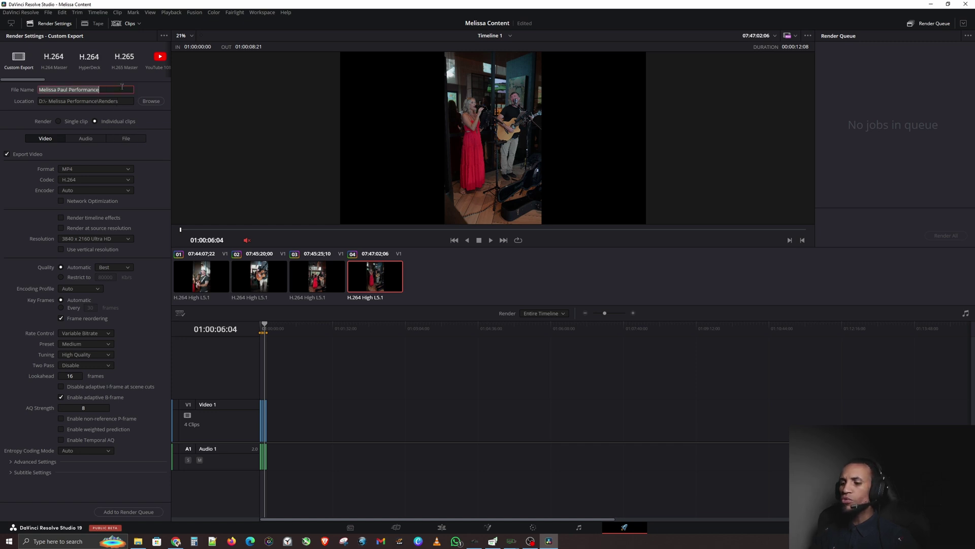
pyautogui.write('Me')
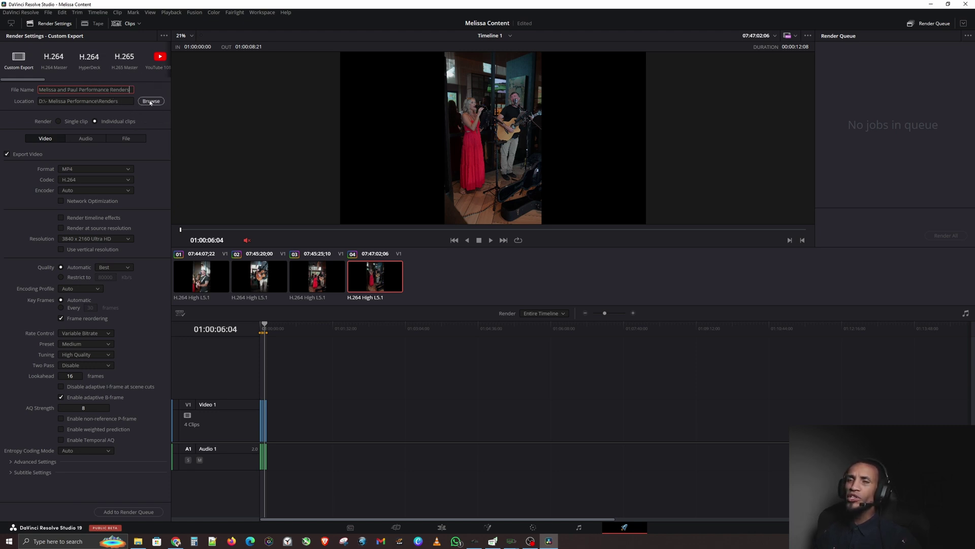
# Delete the five old mp4 renders from the Renders folder in File Explorer
pyautogui.click(137, 541)
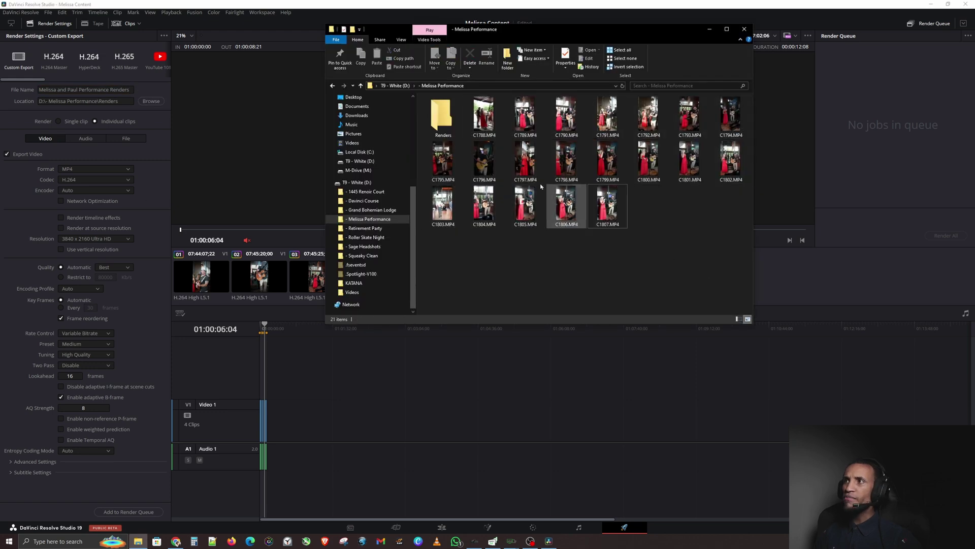
pyautogui.doubleClick(442, 113)
pyautogui.moveTo(657, 185); pyautogui.dragTo(423, 95)
pyautogui.press('Delete')
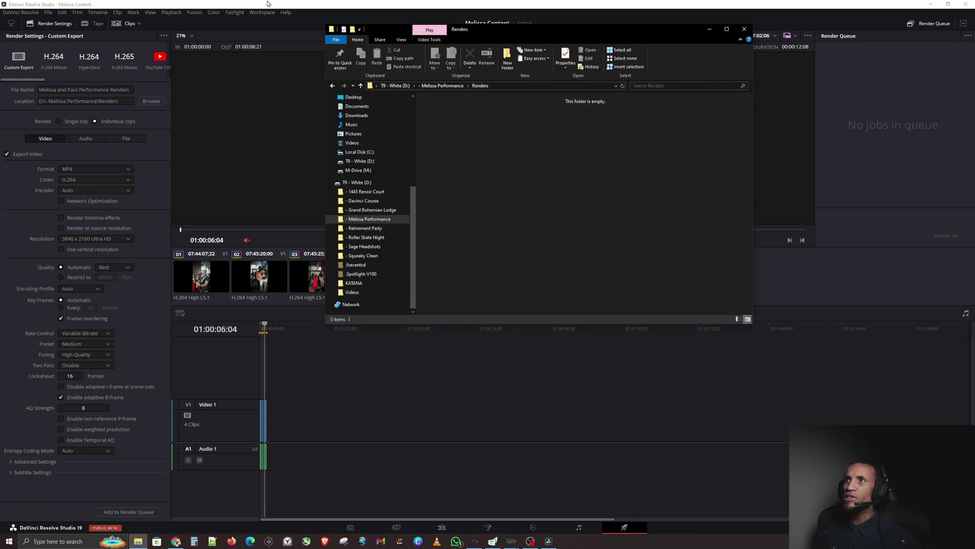
pyautogui.click(268, 4)
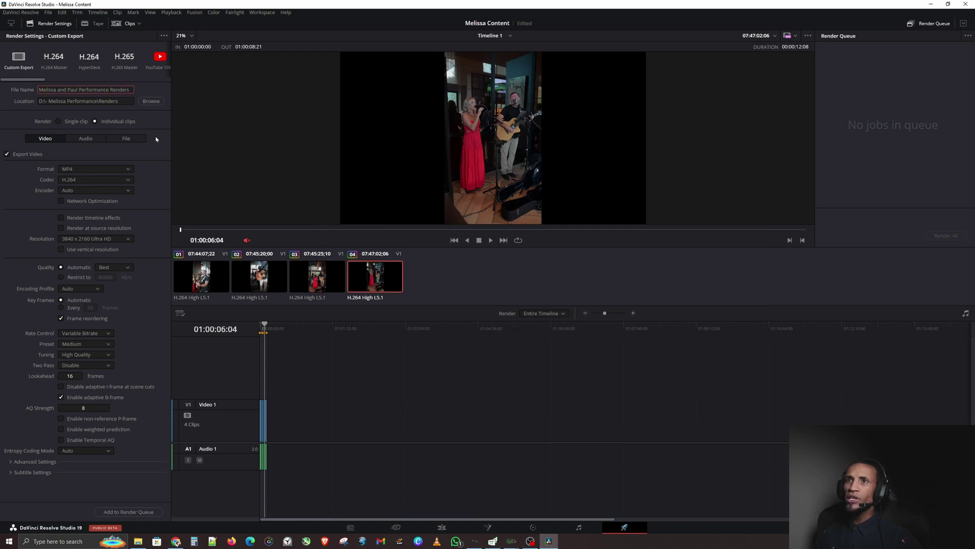
# Review the File and Video settings, then queue Timeline 1 as Job 1 covering 4 clips
pyautogui.click(43, 140)
pyautogui.click(123, 140)
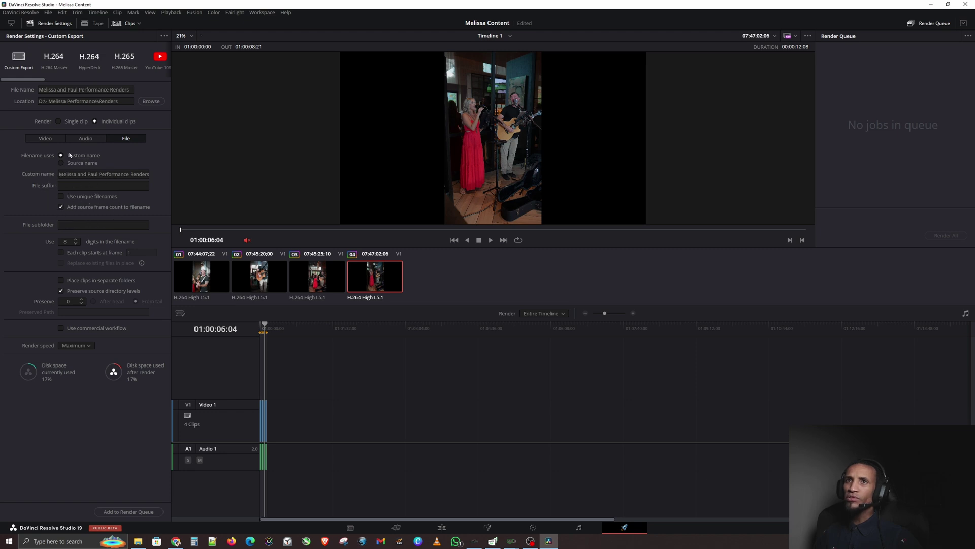
pyautogui.click(45, 138)
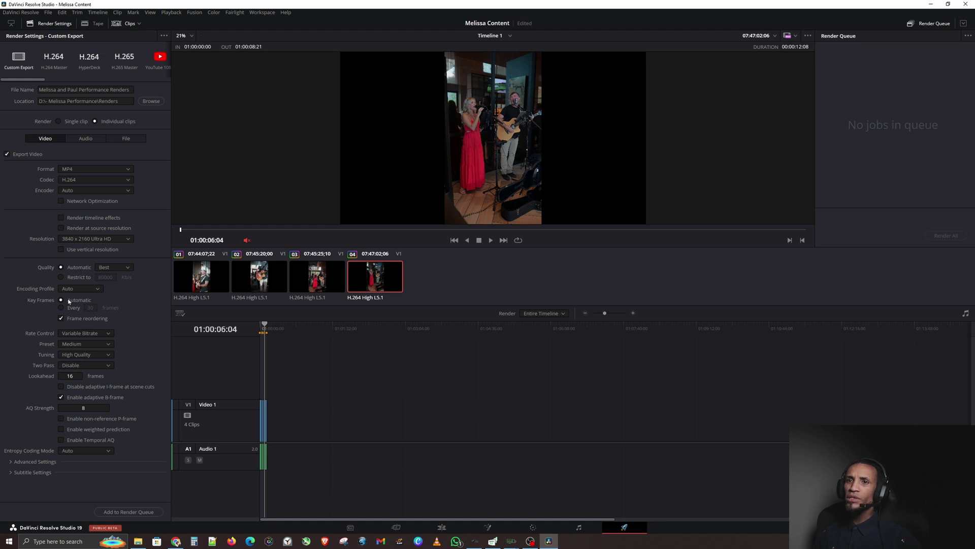
pyautogui.click(120, 511)
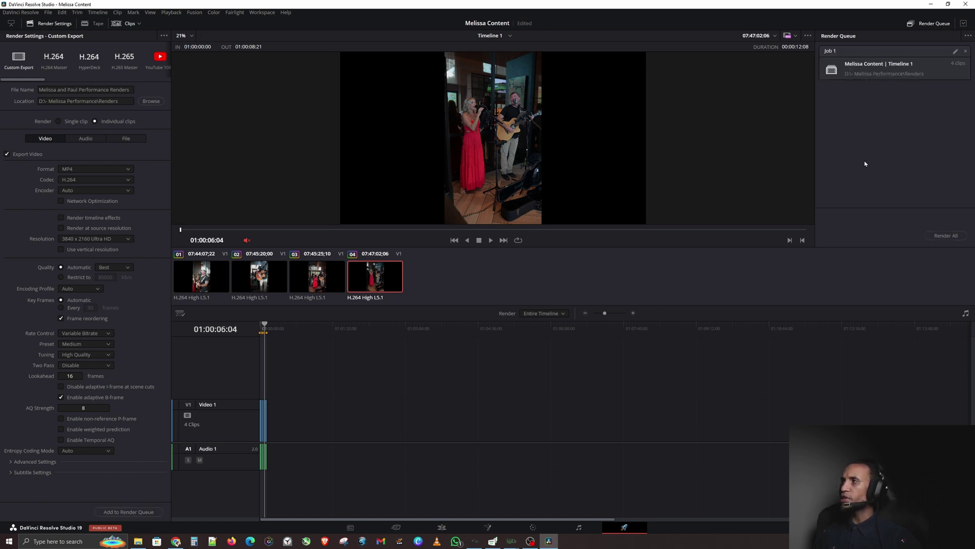
# Preview the timeline clips while comparing Single clip and Individual clips render modes
pyautogui.click(946, 236)
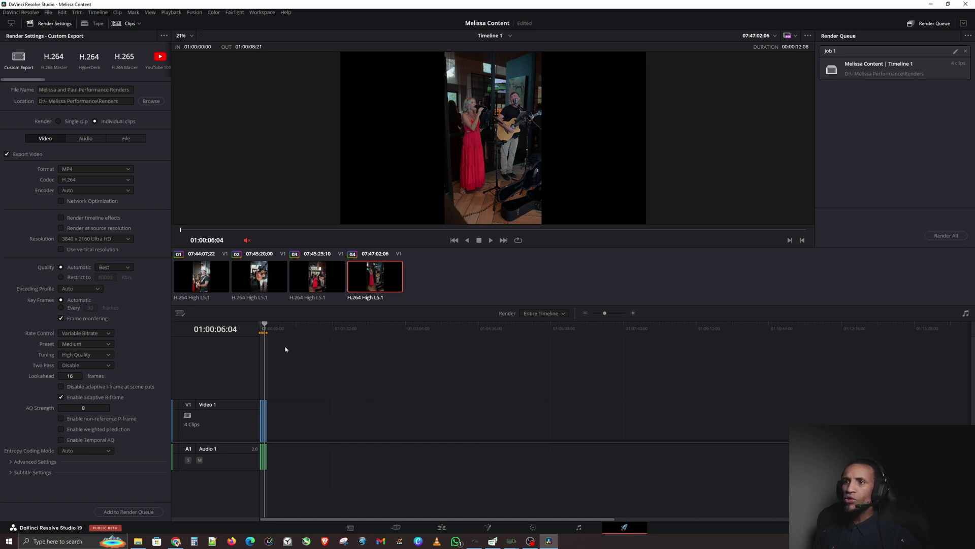
pyautogui.scroll(6, 266, 337)
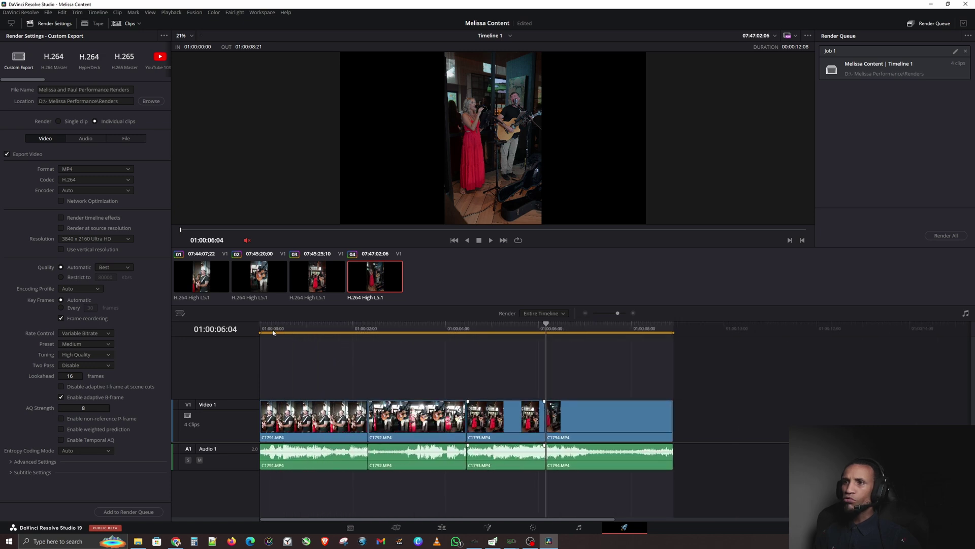
pyautogui.click(69, 123)
pyautogui.moveTo(261, 329); pyautogui.dragTo(664, 331)
pyautogui.click(95, 121)
pyautogui.moveTo(261, 329); pyautogui.dragTo(239, 336)
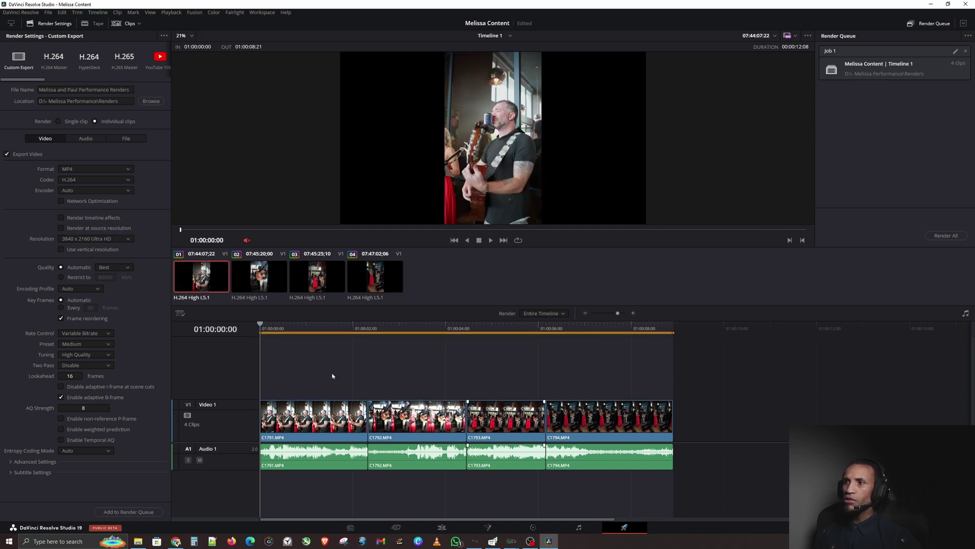
# Render Job 1 and open the Renders folder to check the output
pyautogui.click(900, 78)
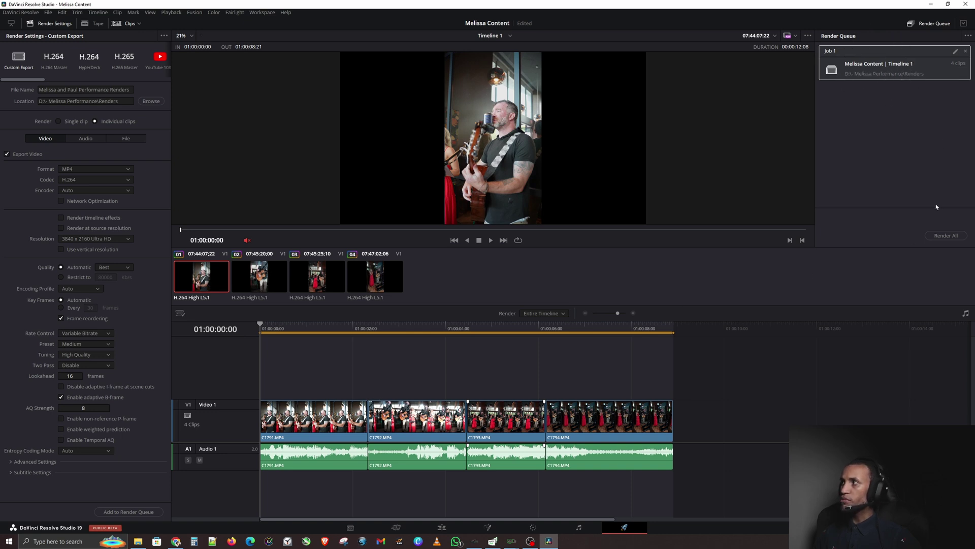
pyautogui.click(945, 235)
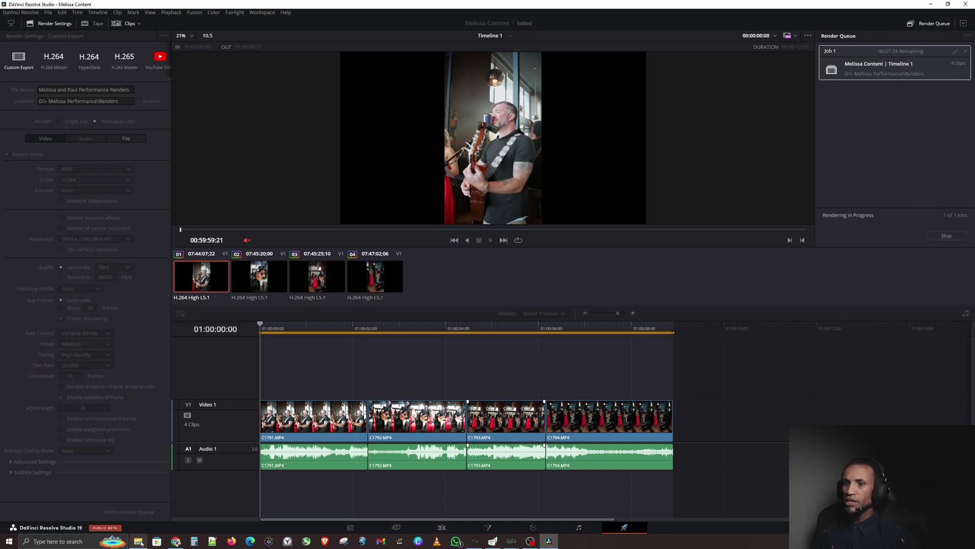
pyautogui.click(141, 544)
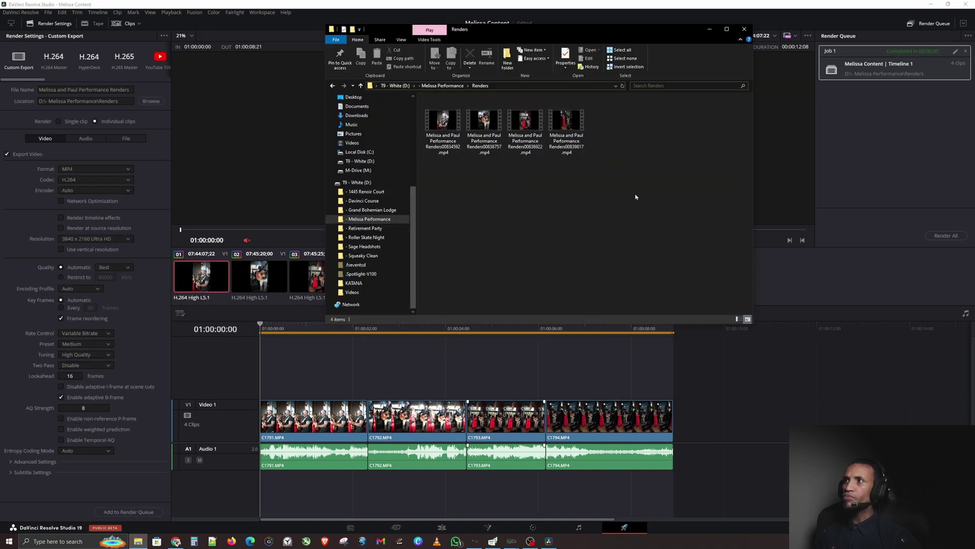
# Check the four rendered mp4 clips in Renders, then bring Resolve's Deliver page back
pyautogui.moveTo(622, 190); pyautogui.dragTo(520, 202)
pyautogui.click(274, 7)
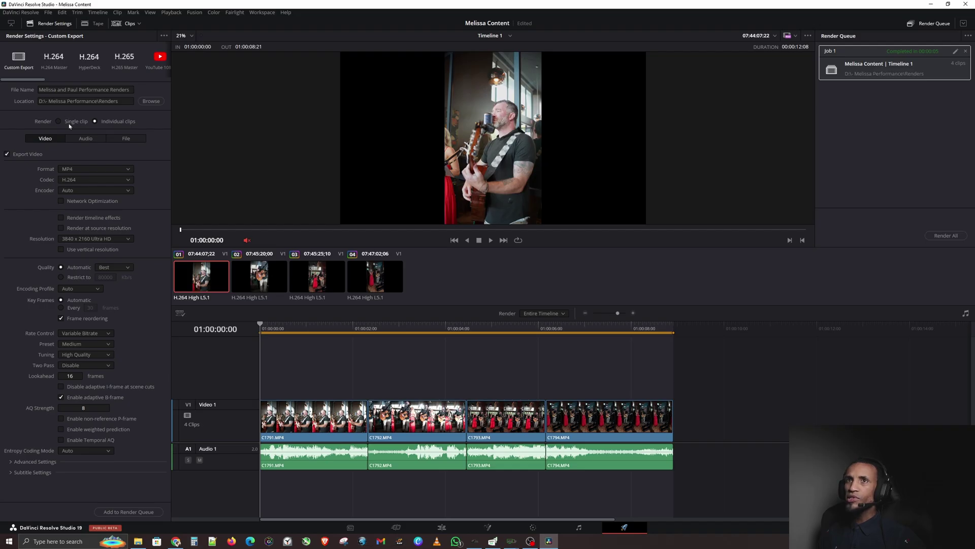
# Queue a single-clip job of the timeline up to 01:00:04:11 as the opening part
pyautogui.click(70, 122)
pyautogui.moveTo(260, 325); pyautogui.dragTo(466, 323)
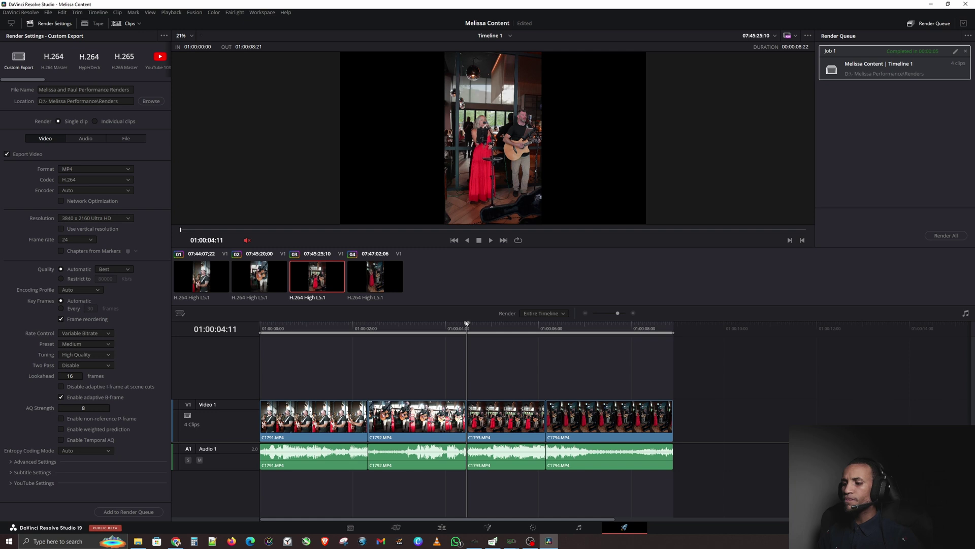
pyautogui.press('o')
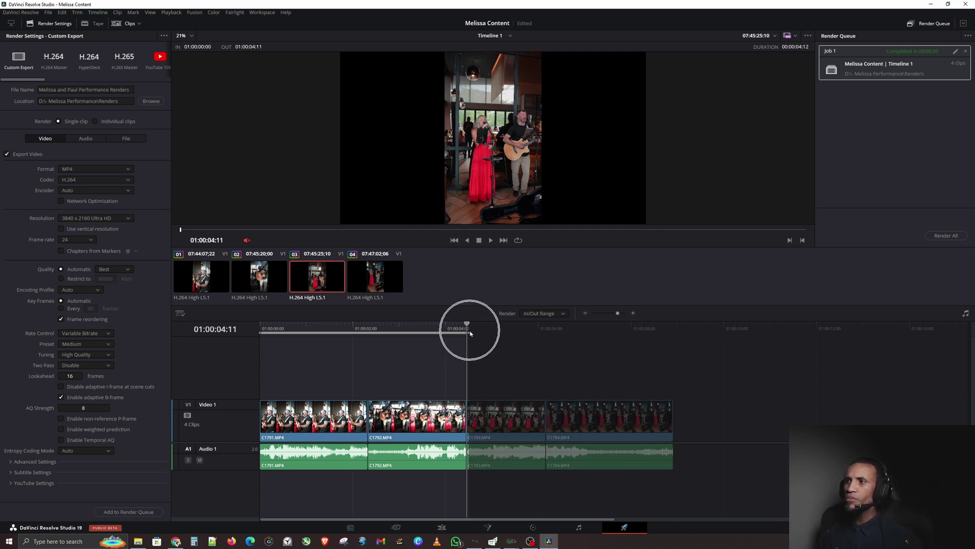
pyautogui.click(107, 89)
pyautogui.write('Melissa Paul Opening Part')
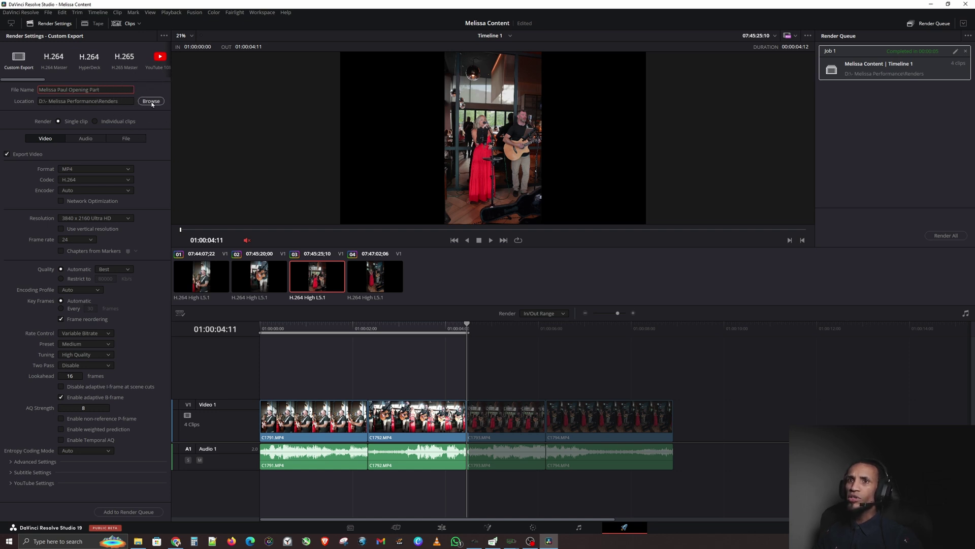
pyautogui.click(137, 512)
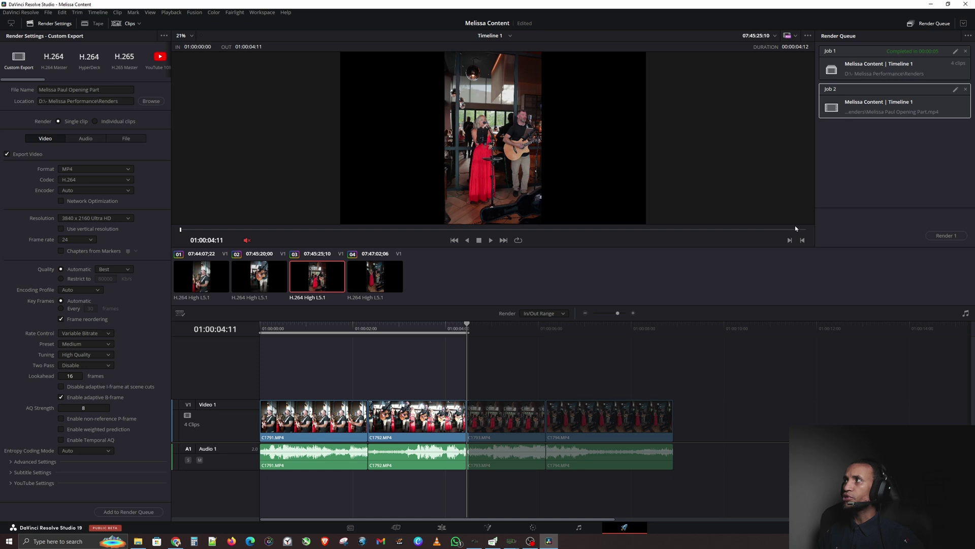
pyautogui.click(930, 110)
pyautogui.moveTo(468, 328); pyautogui.dragTo(672, 341)
pyautogui.press('i')
pyautogui.press('o')
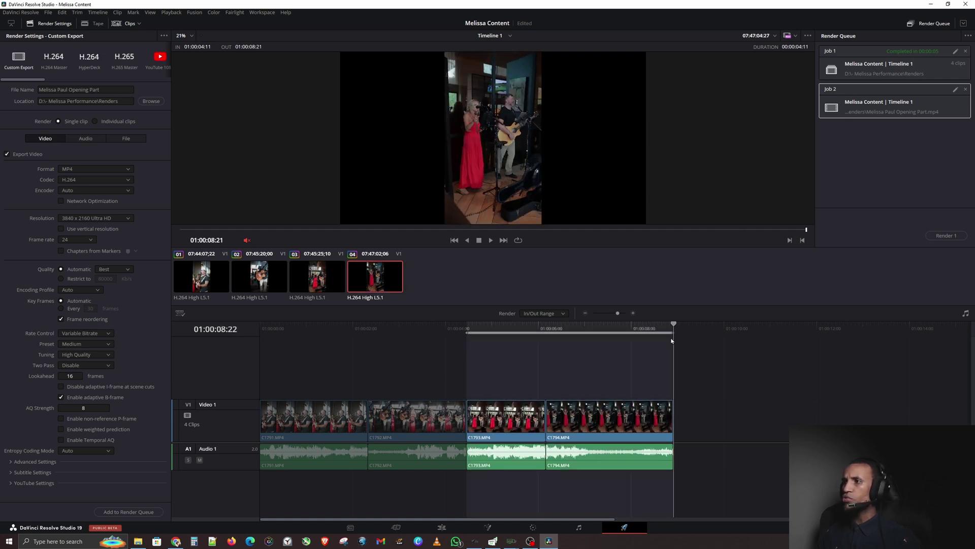
pyautogui.click(671, 340)
pyautogui.click(117, 92)
pyautogui.doubleClick(84, 90)
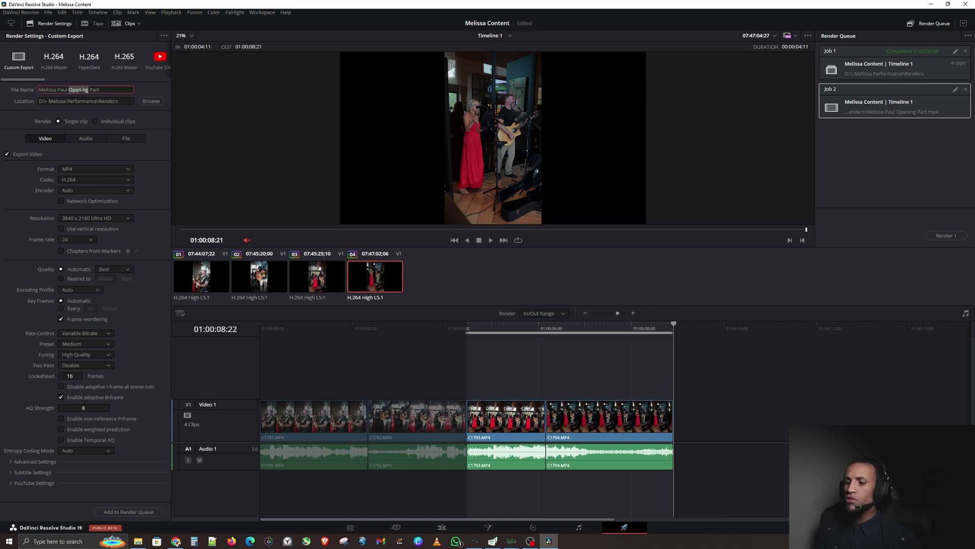
pyautogui.write('Ending')
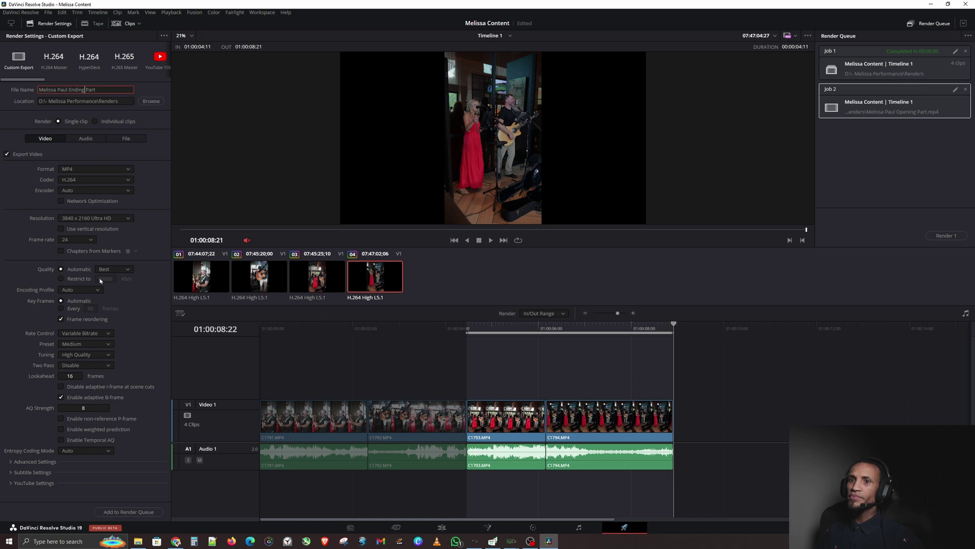
pyautogui.click(129, 511)
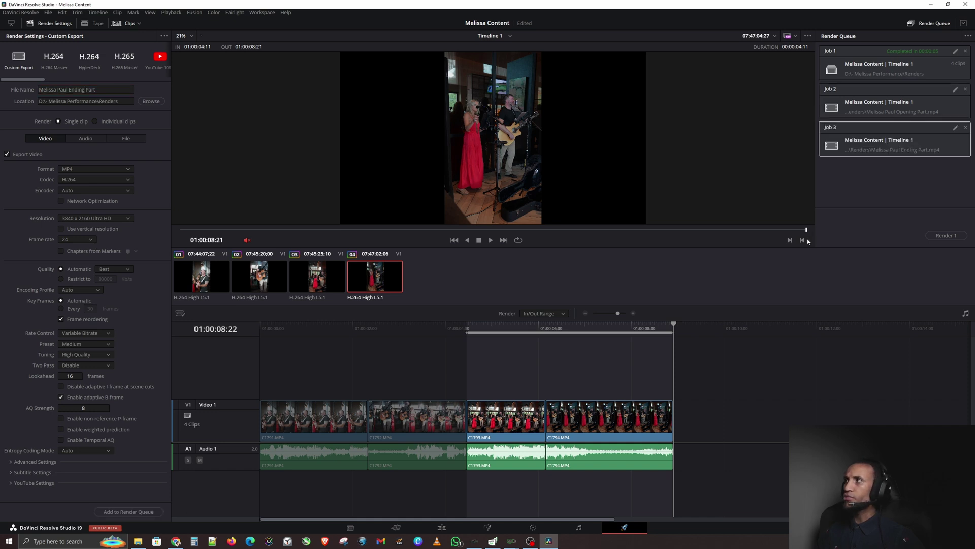
pyautogui.click(876, 194)
pyautogui.click(922, 103)
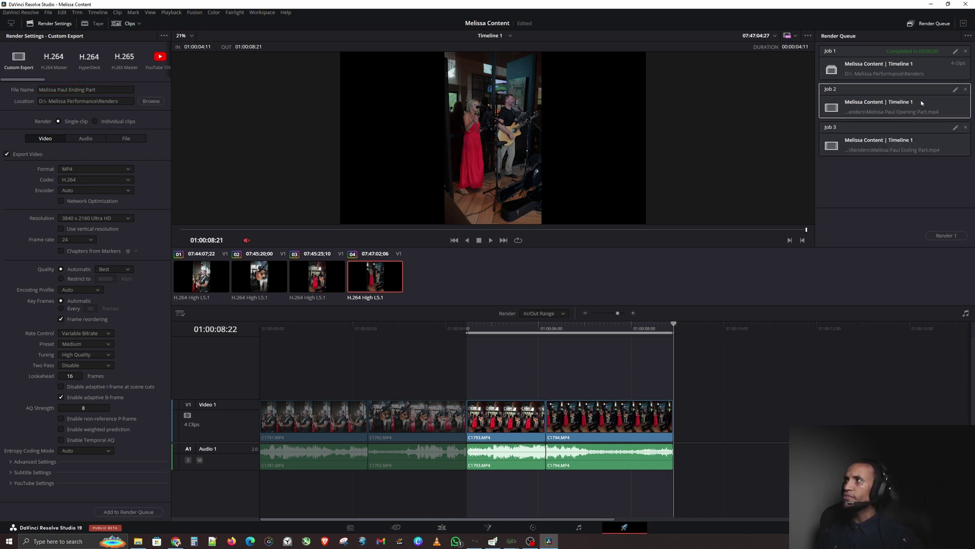
pyautogui.click(956, 91)
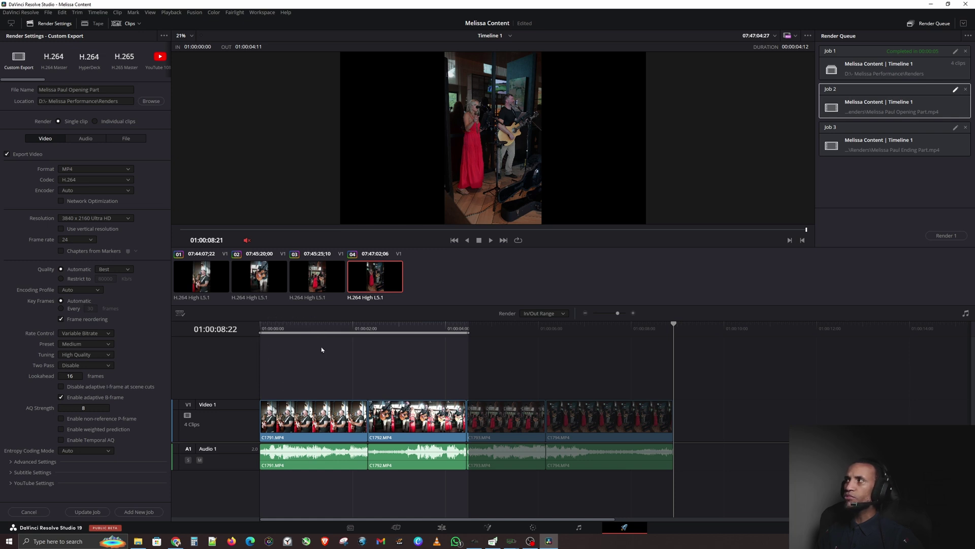
pyautogui.click(939, 145)
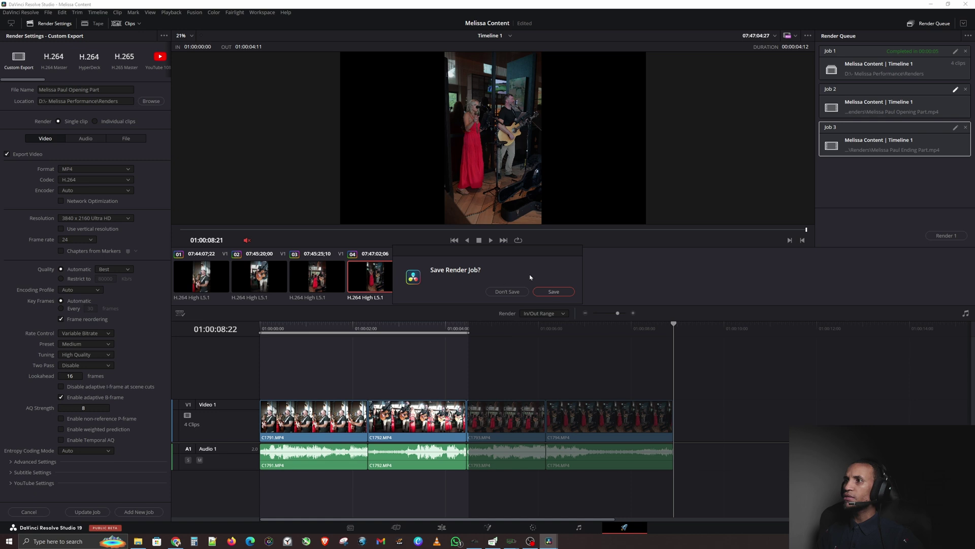
pyautogui.click(503, 292)
pyautogui.click(956, 128)
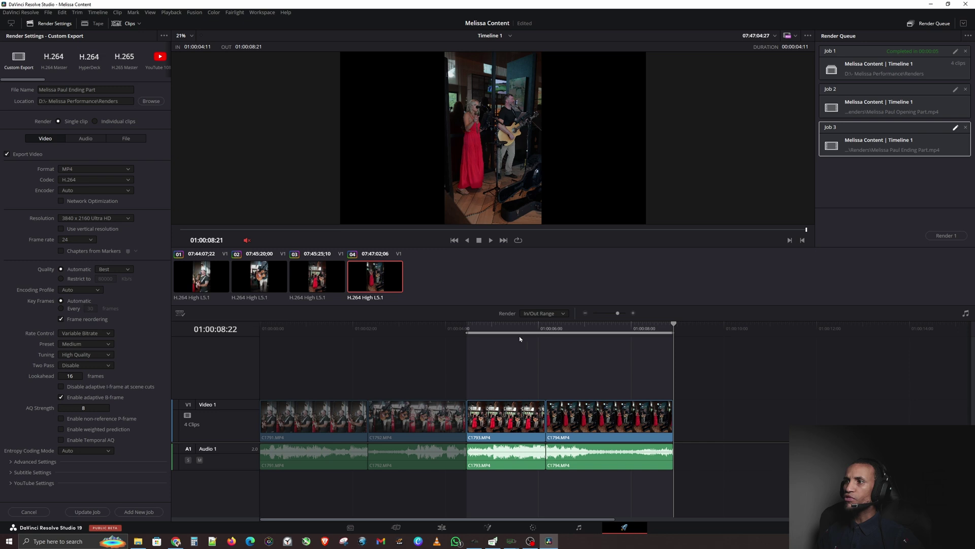
pyautogui.click(877, 201)
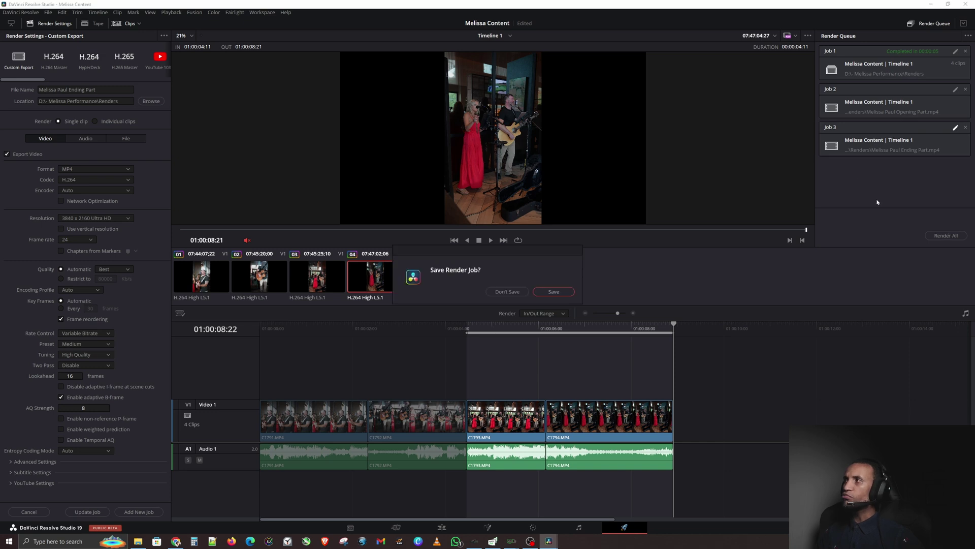
pyautogui.click(507, 292)
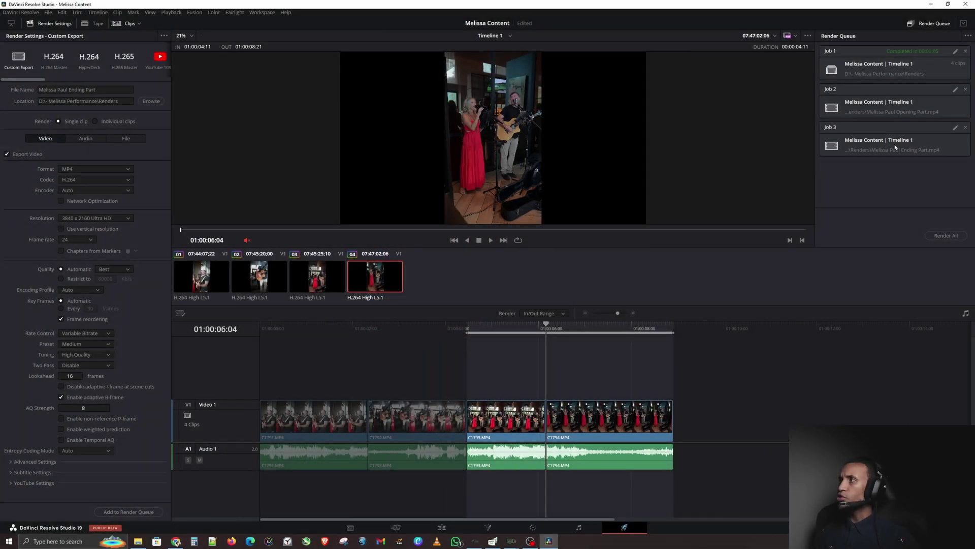
# Select Job 2 and Job 3 in the Render Queue and render both together
pyautogui.click(911, 114)
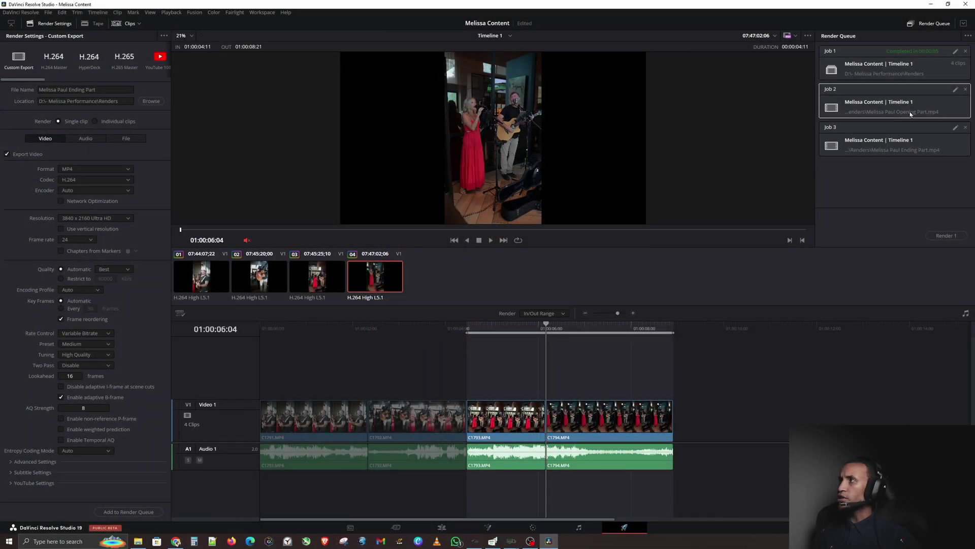
pyautogui.keyDown('ctrl'); pyautogui.click(902, 141); pyautogui.keyUp('ctrl')
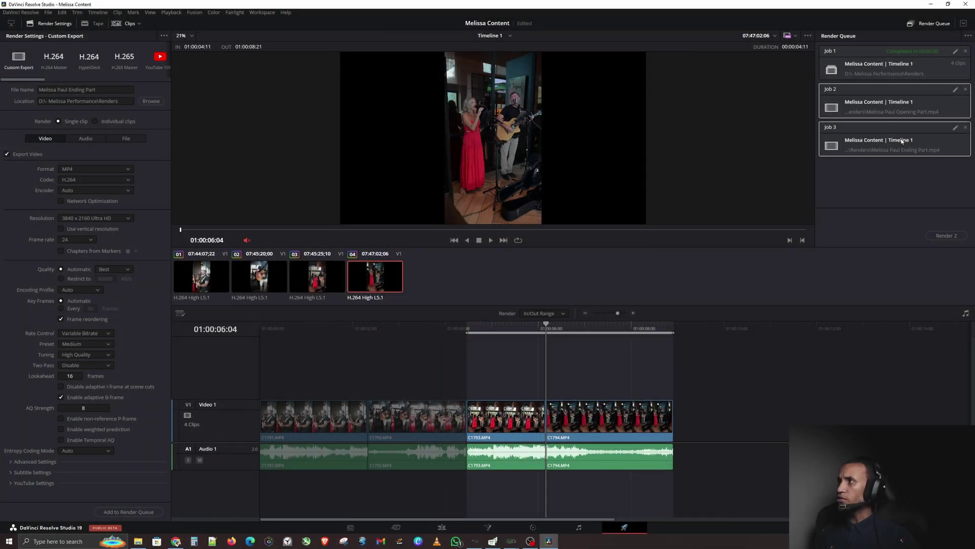
pyautogui.click(947, 236)
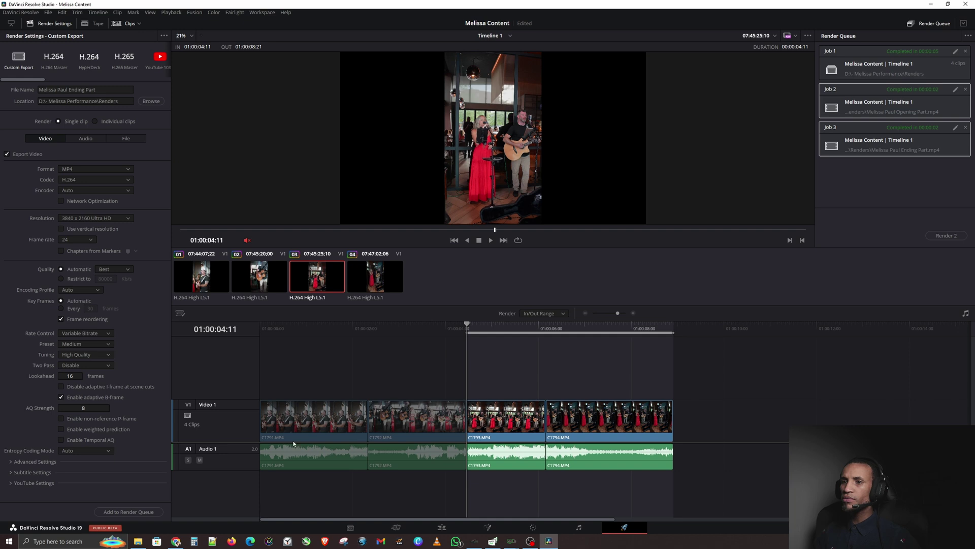
pyautogui.click(138, 536)
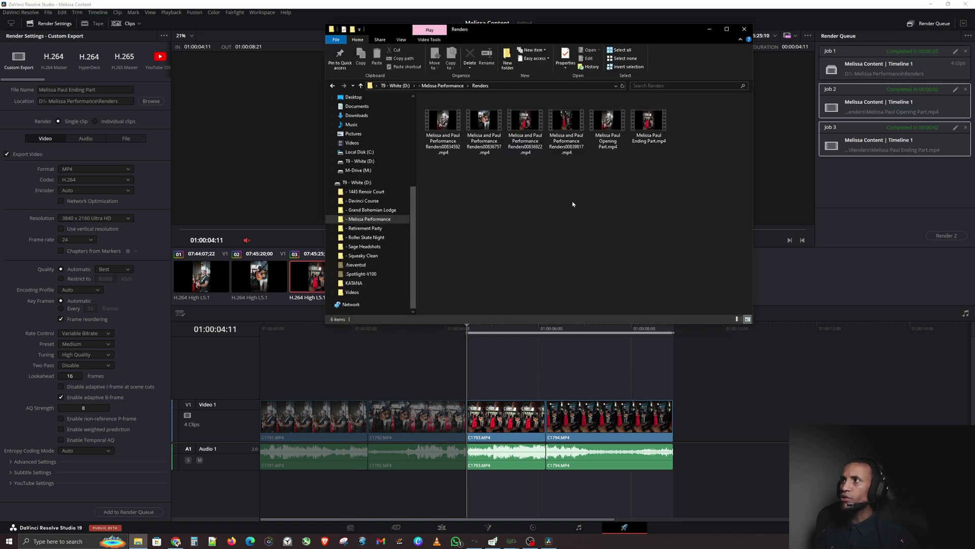
pyautogui.moveTo(661, 166); pyautogui.dragTo(597, 108)
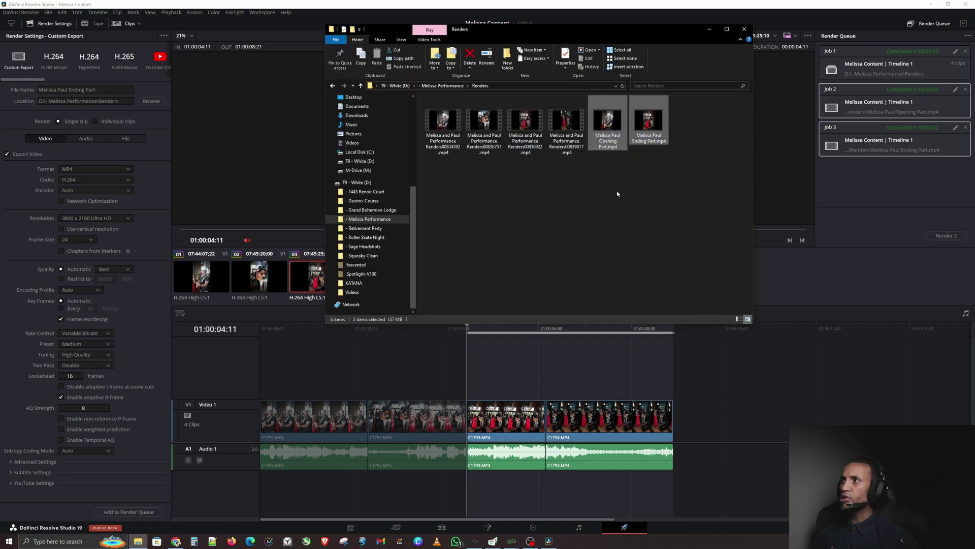
pyautogui.click(653, 145)
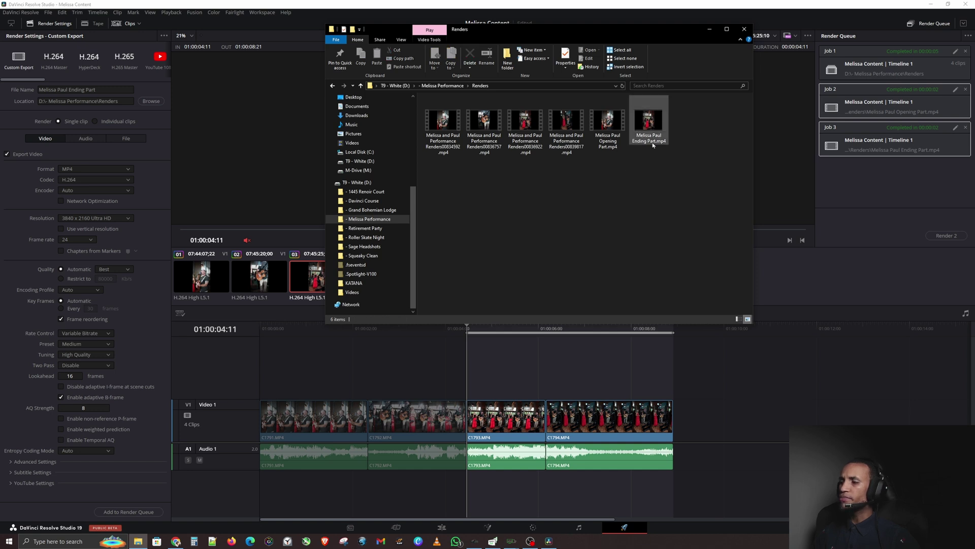
# Rename Timeline 1 to 'melissa 1'
pyautogui.click(864, 196)
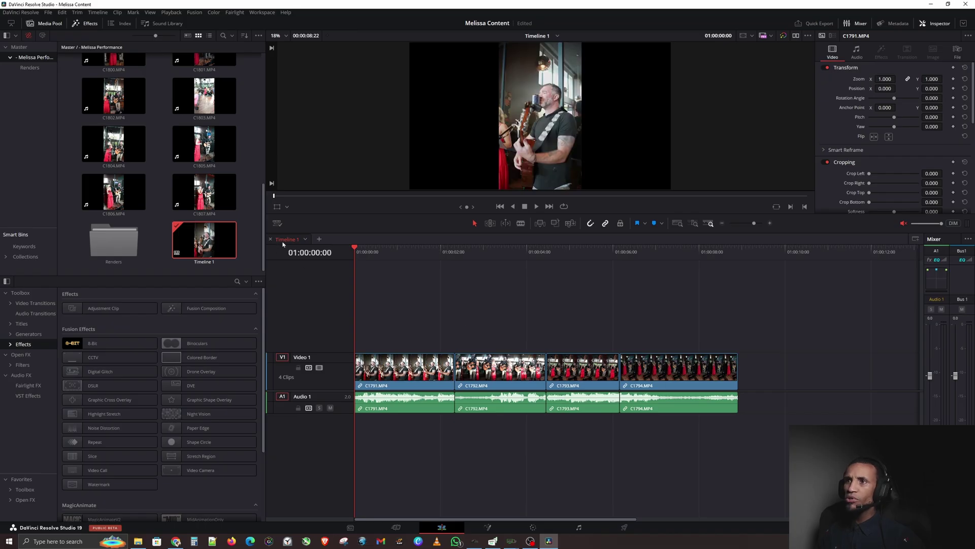
pyautogui.rightClick(288, 240)
pyautogui.click(309, 269)
pyautogui.write('melissa 1')
pyautogui.press('Return')
# Create a new timeline containing clip C1805 and name it 'Paul 1'
pyautogui.click(317, 239)
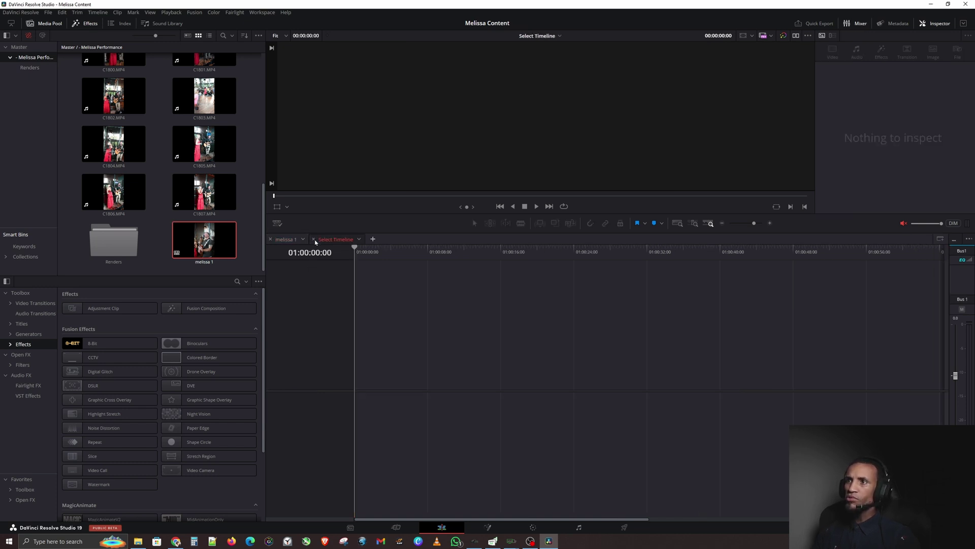
pyautogui.moveTo(204, 143); pyautogui.dragTo(376, 375)
pyautogui.press('End')
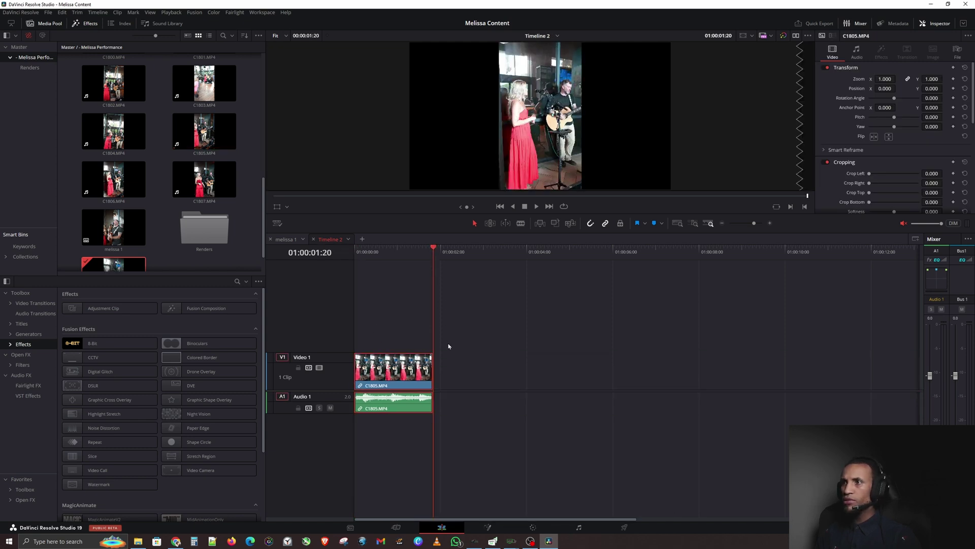
pyautogui.rightClick(331, 241)
pyautogui.click(354, 266)
pyautogui.write('Paul 1')
pyautogui.press('Return')
# Recapitalise the first timeline as 'Melissa 1' and show Paul 1 on the Deliver page
pyautogui.click(289, 244)
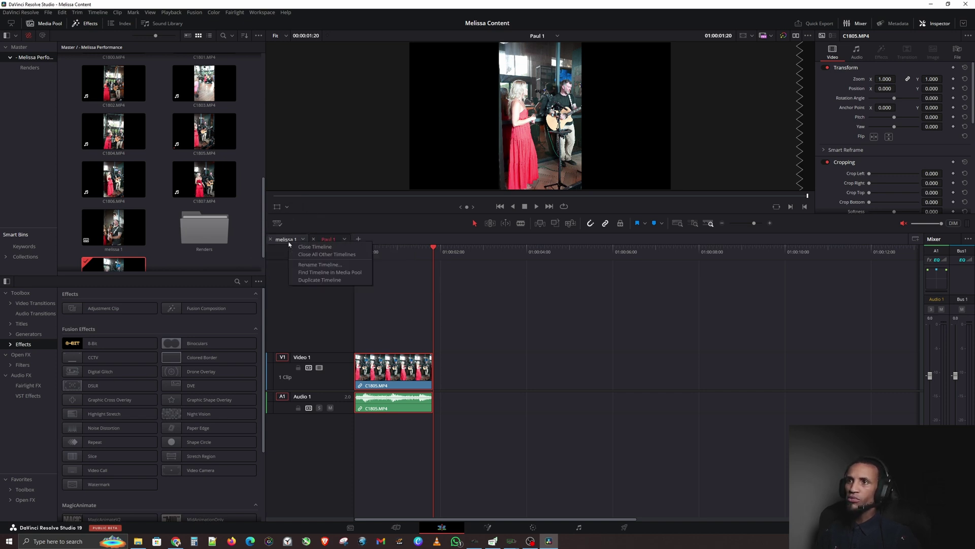
pyautogui.click(323, 264)
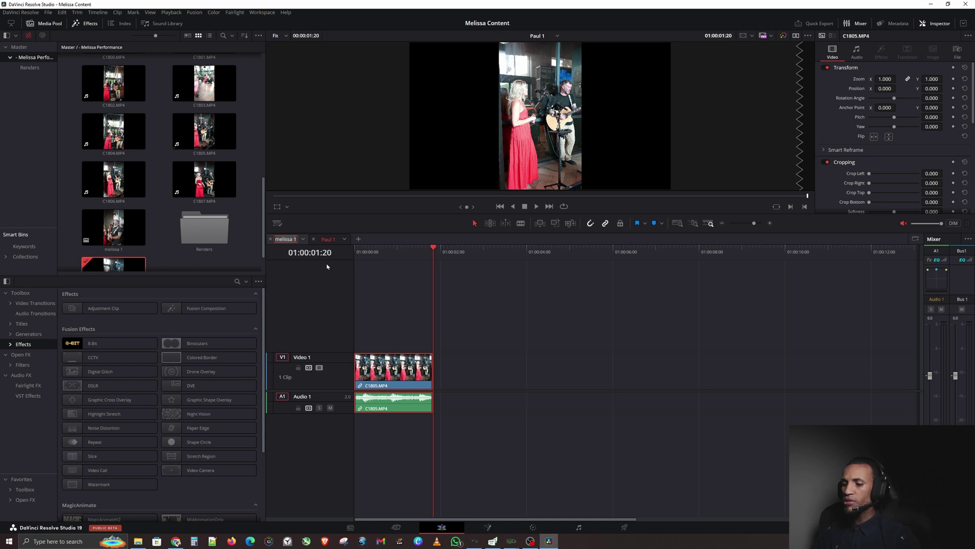
pyautogui.write('Melissa 1')
pyautogui.press('Return')
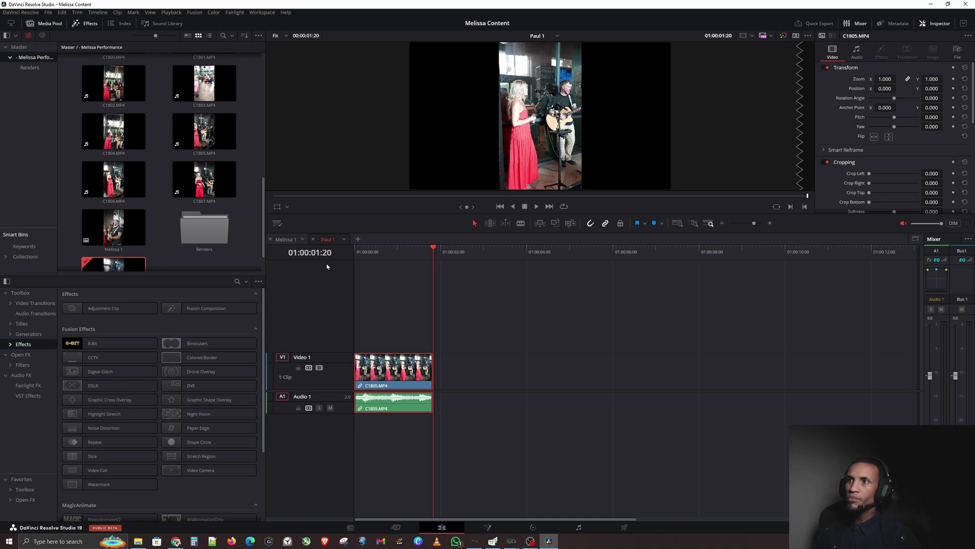
pyautogui.click(370, 313)
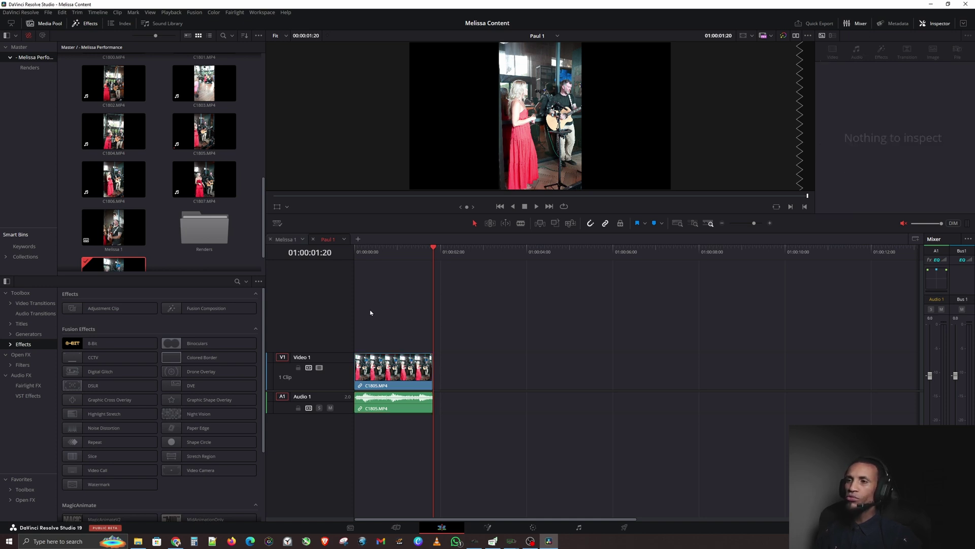
pyautogui.click(621, 526)
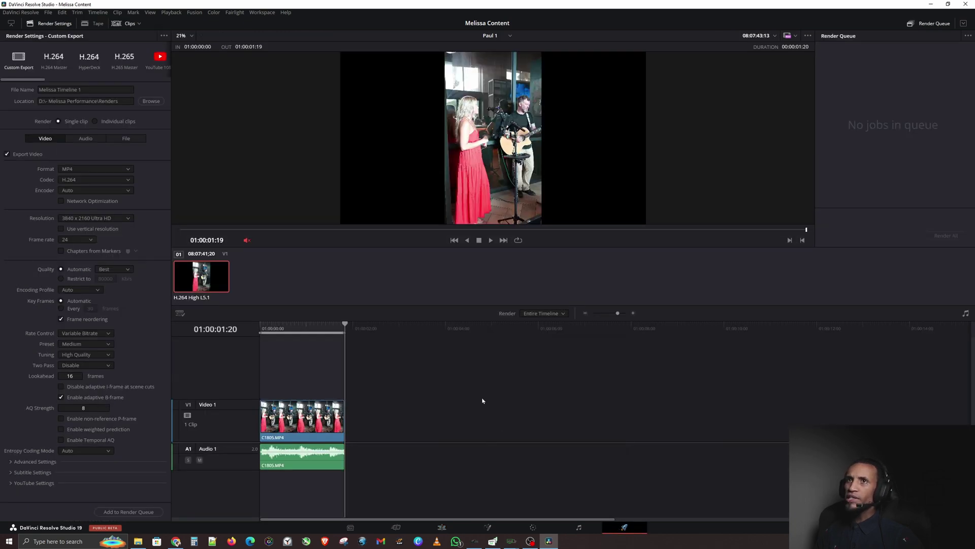
# Load the Melissa 1 timeline, instead of Paul 1, into the Deliver page's render settings
pyautogui.click(498, 37)
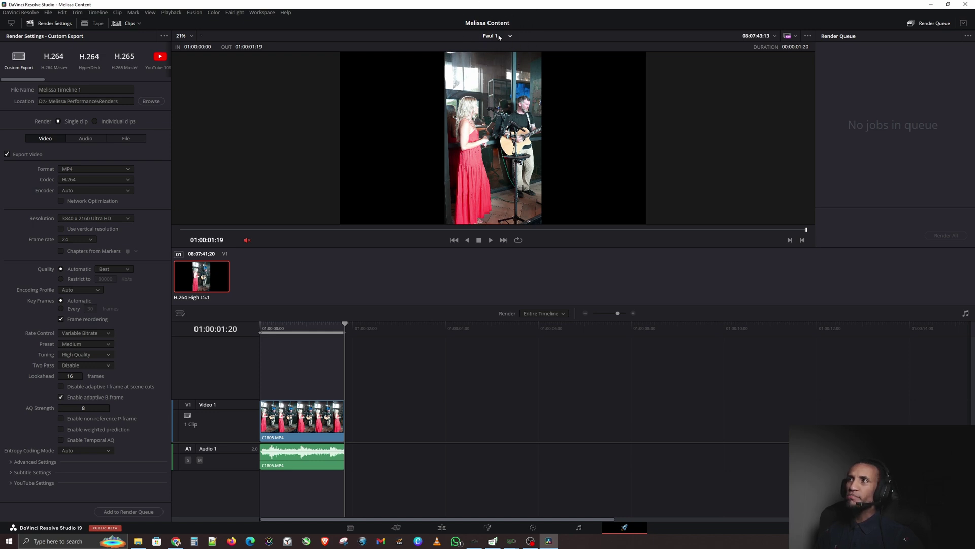
pyautogui.click(442, 527)
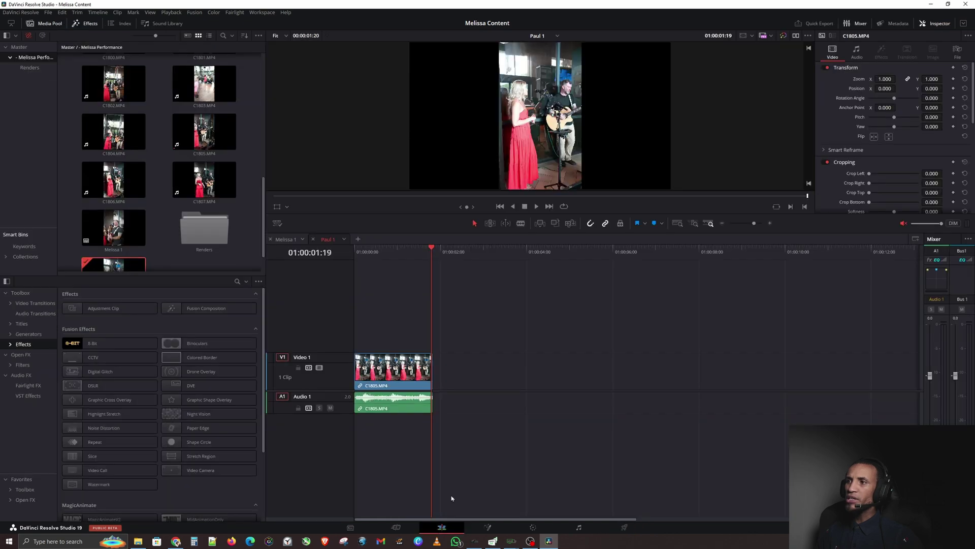
pyautogui.click(286, 238)
pyautogui.click(624, 527)
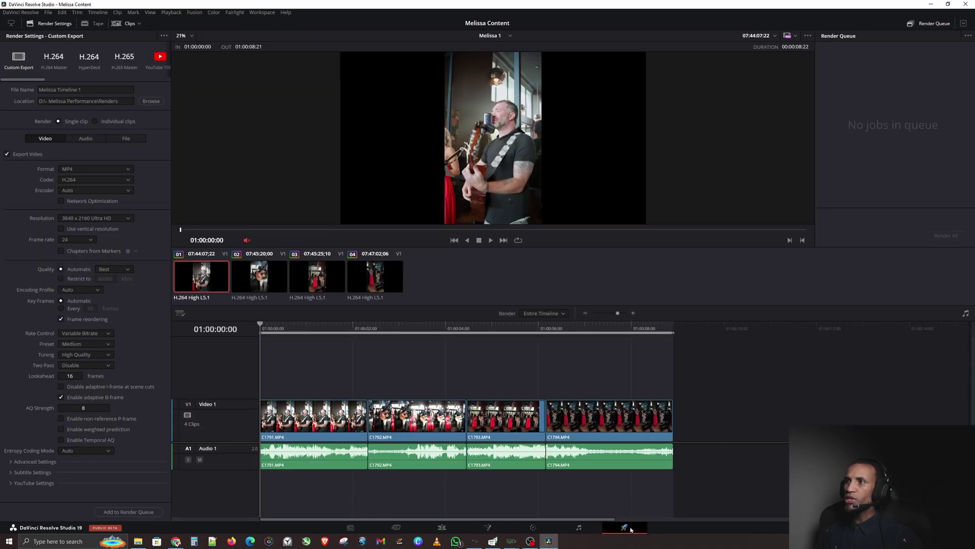
pyautogui.click(497, 37)
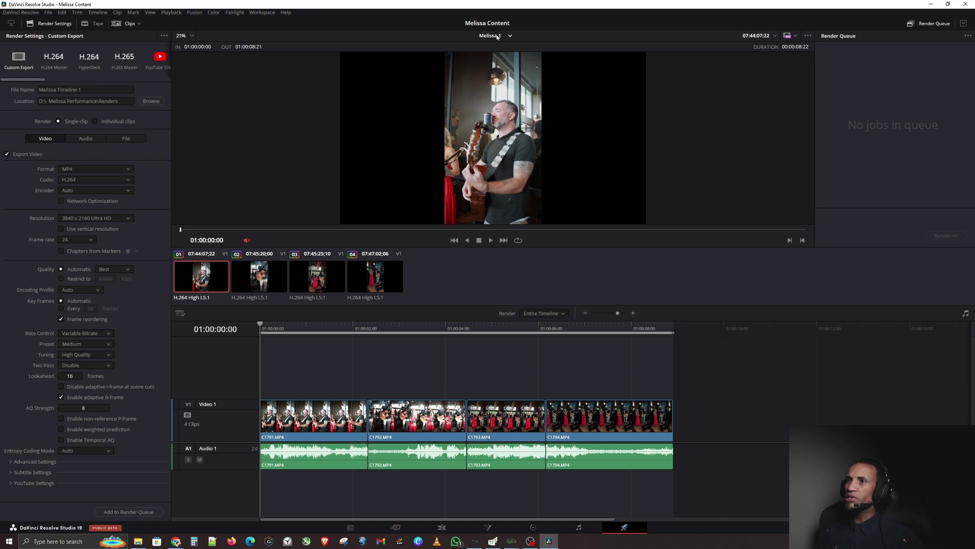
pyautogui.click(497, 36)
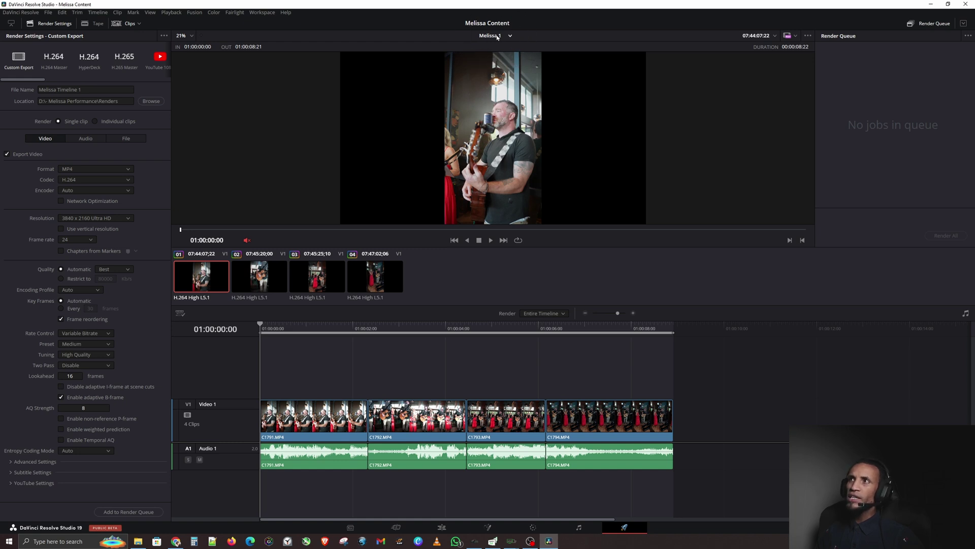
pyautogui.click(498, 37)
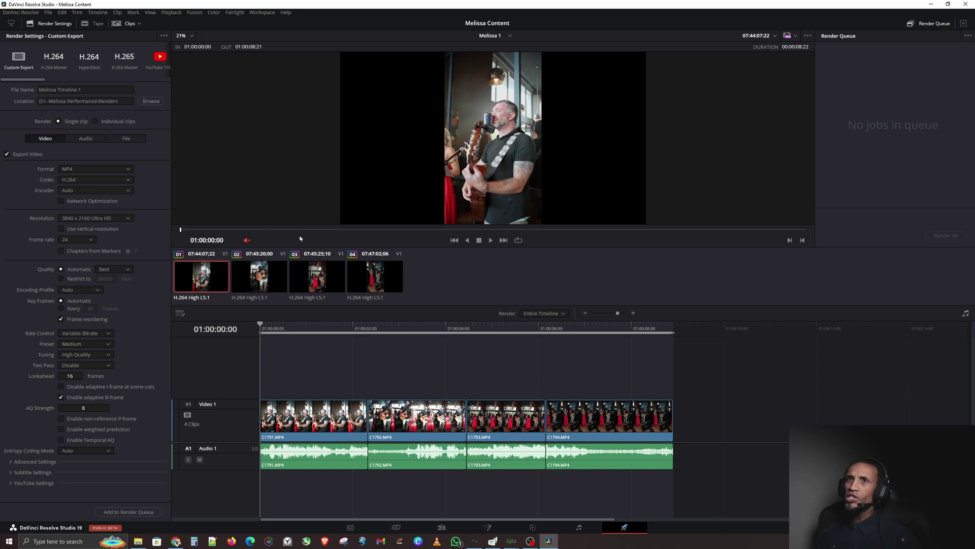
# Add the Melissa 1 and Paul 1 timelines to the render queue as two jobs
pyautogui.click(122, 512)
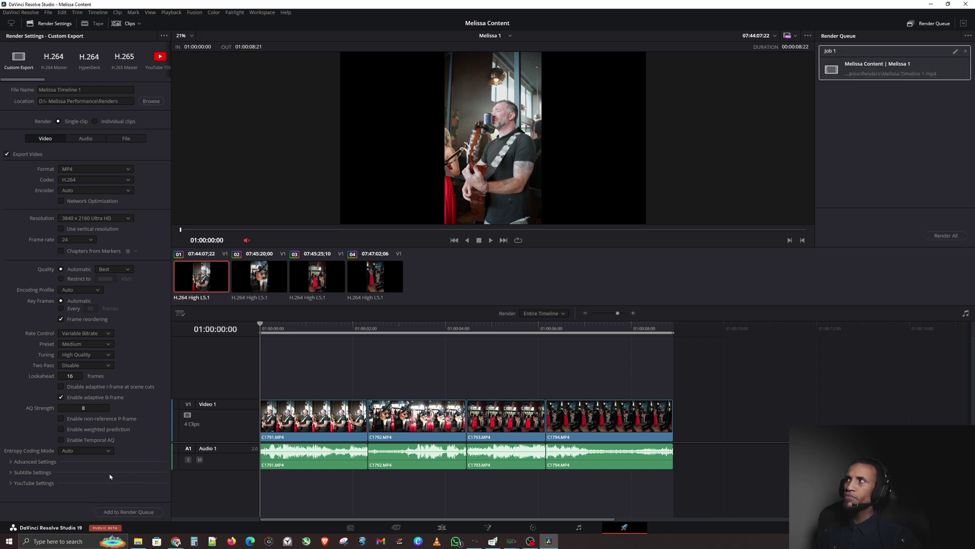
pyautogui.click(510, 36)
pyautogui.click(491, 55)
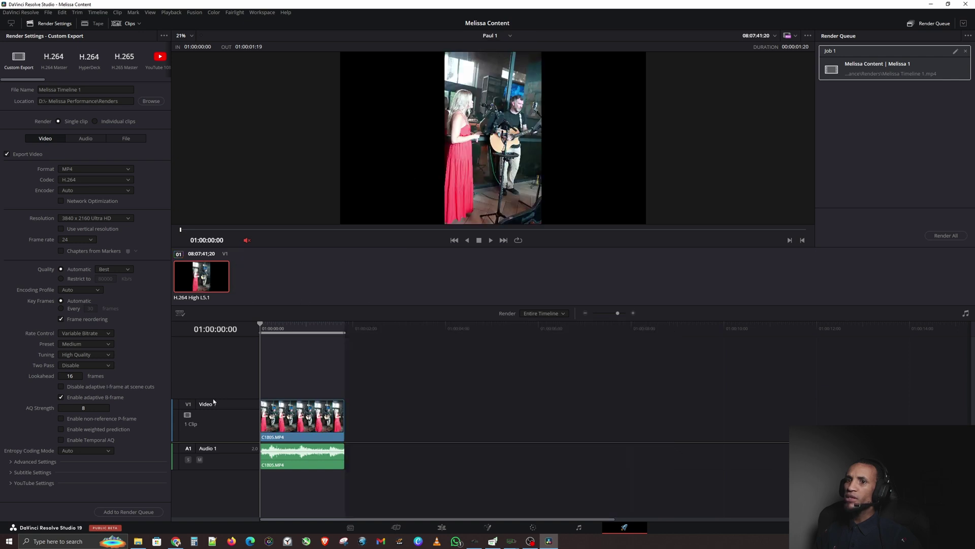
pyautogui.click(138, 513)
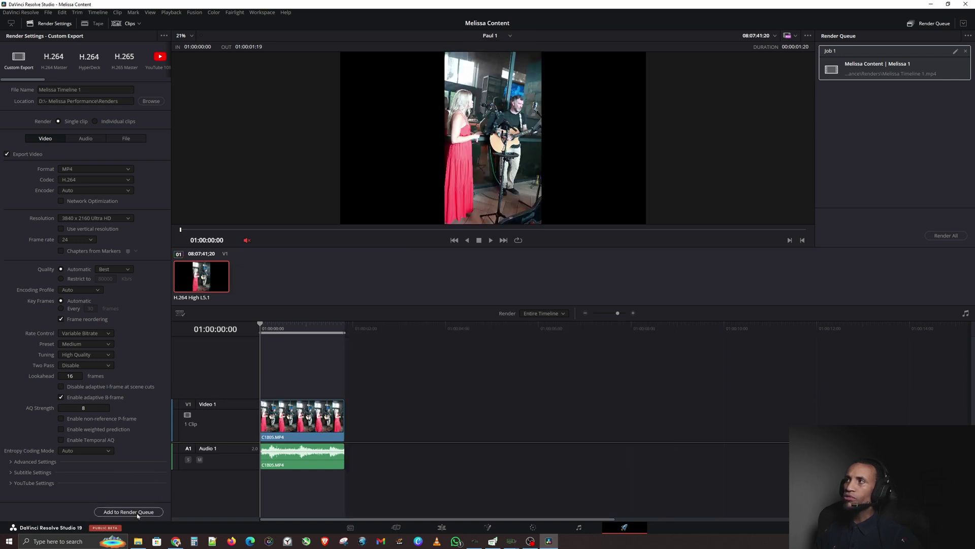
# Select both queued jobs and render them all
pyautogui.click(910, 64)
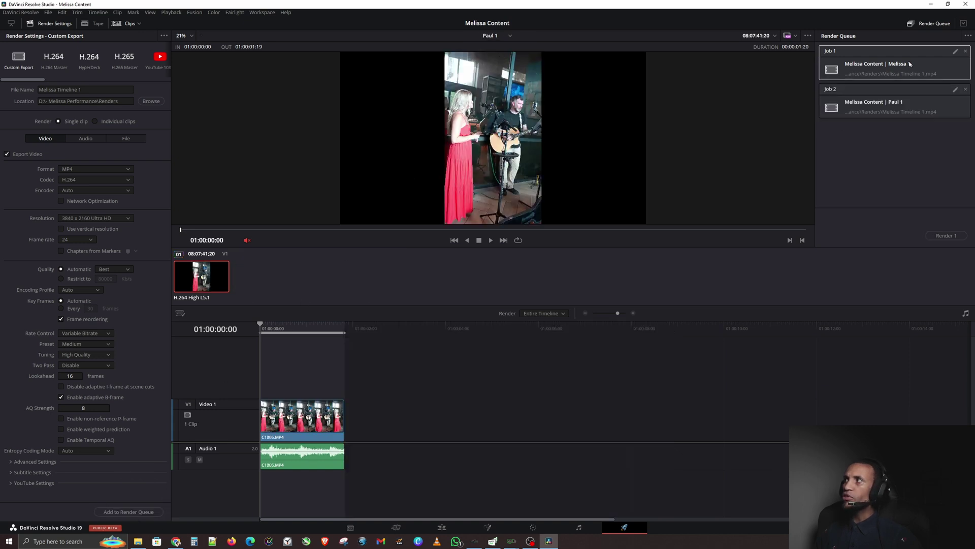
pyautogui.keyDown('ctrl'); pyautogui.click(899, 100); pyautogui.keyUp('ctrl')
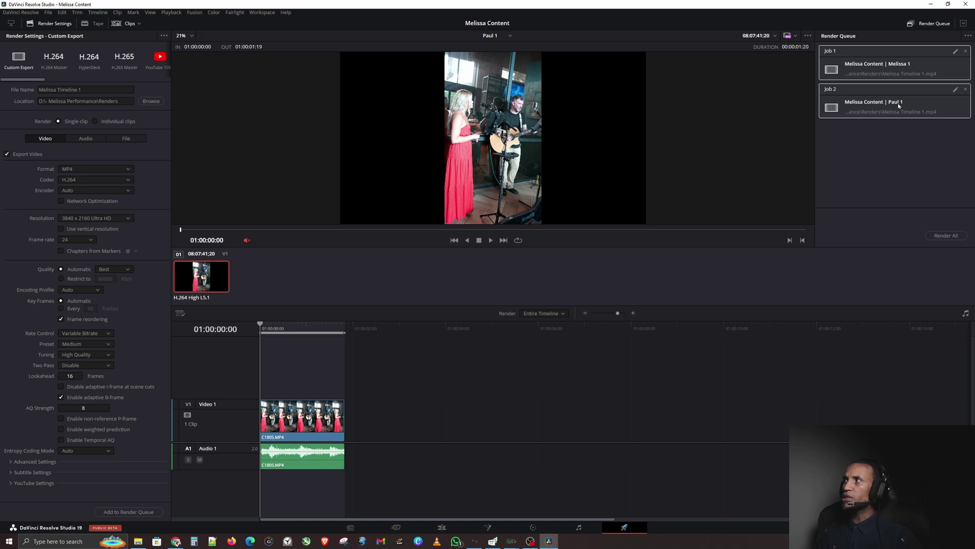
pyautogui.click(945, 236)
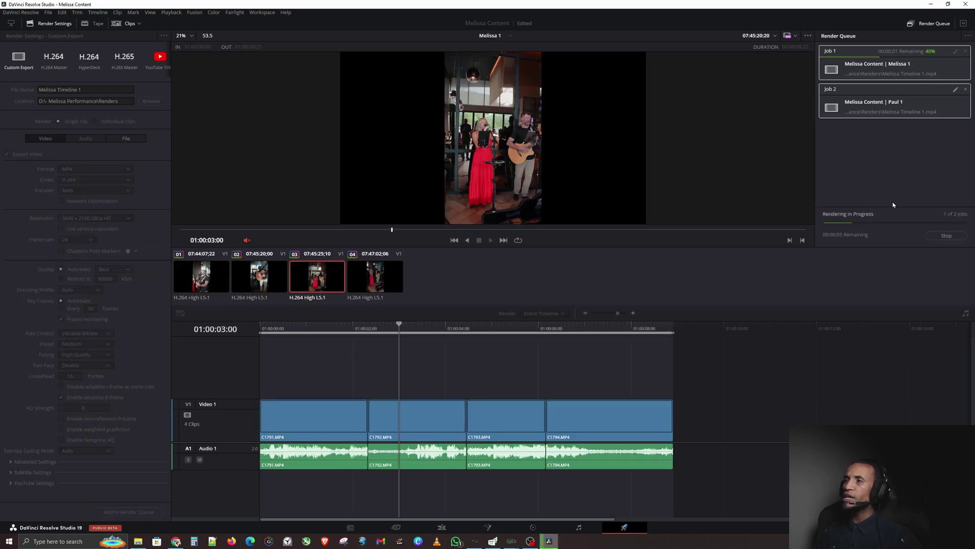
pyautogui.click(76, 94)
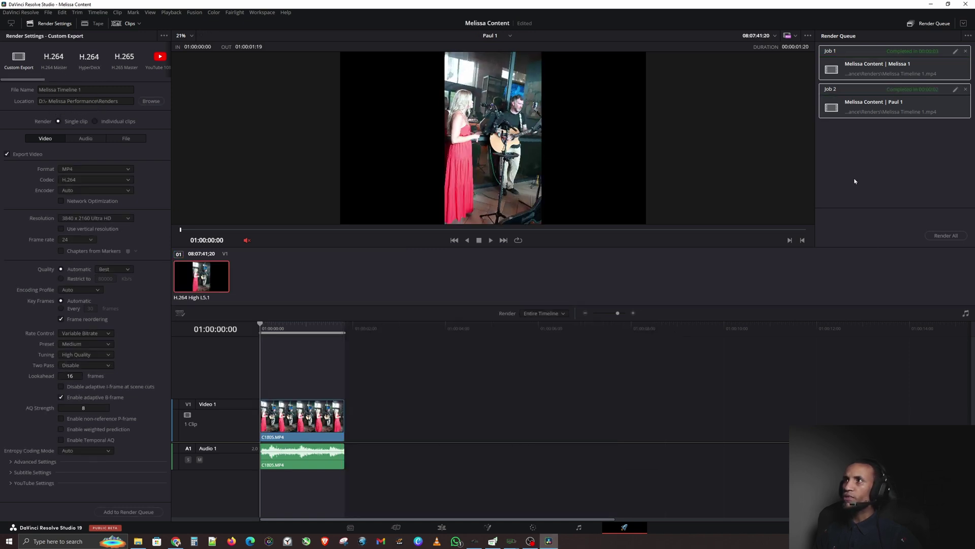
pyautogui.click(136, 540)
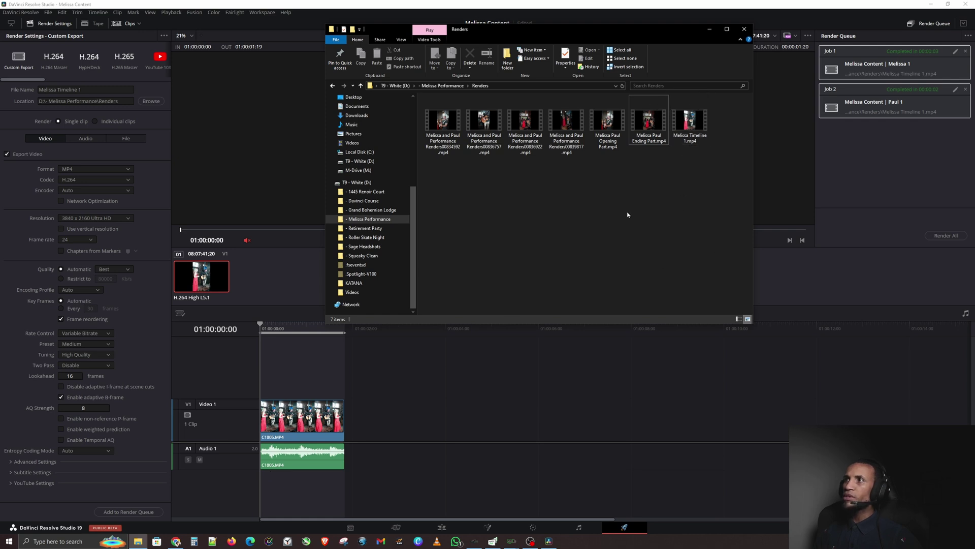
pyautogui.click(350, 4)
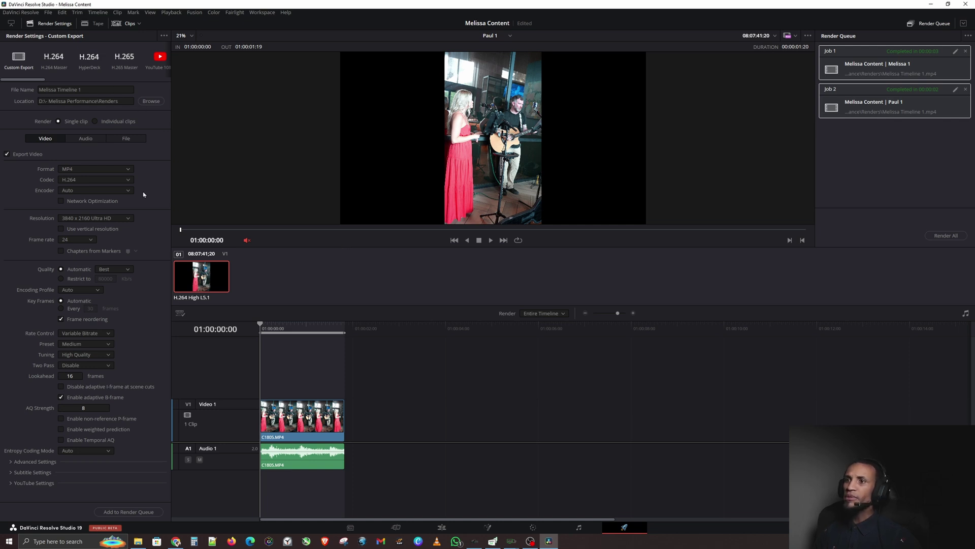
# Make the first job's output filename use the timeline name, giving Melissa 1.mp4
pyautogui.click(935, 66)
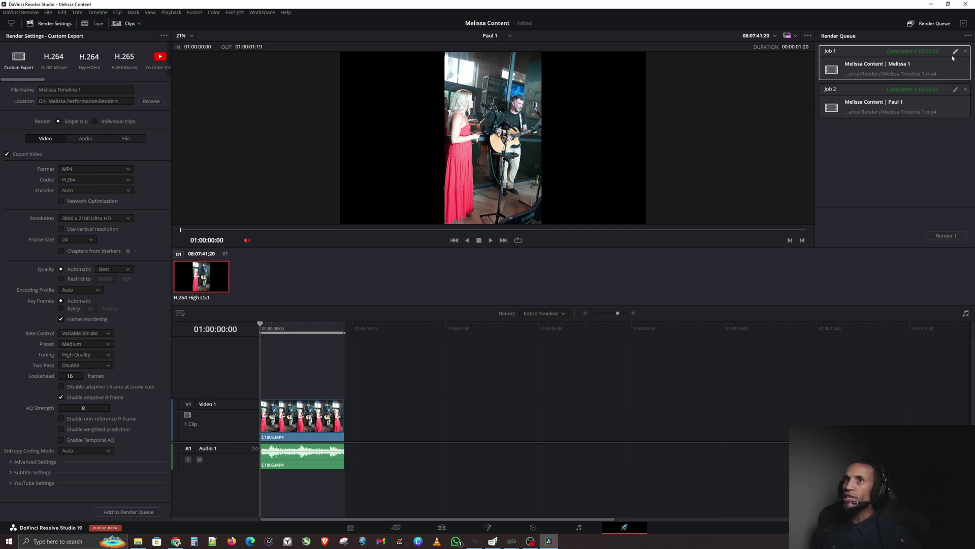
pyautogui.click(955, 52)
pyautogui.click(97, 89)
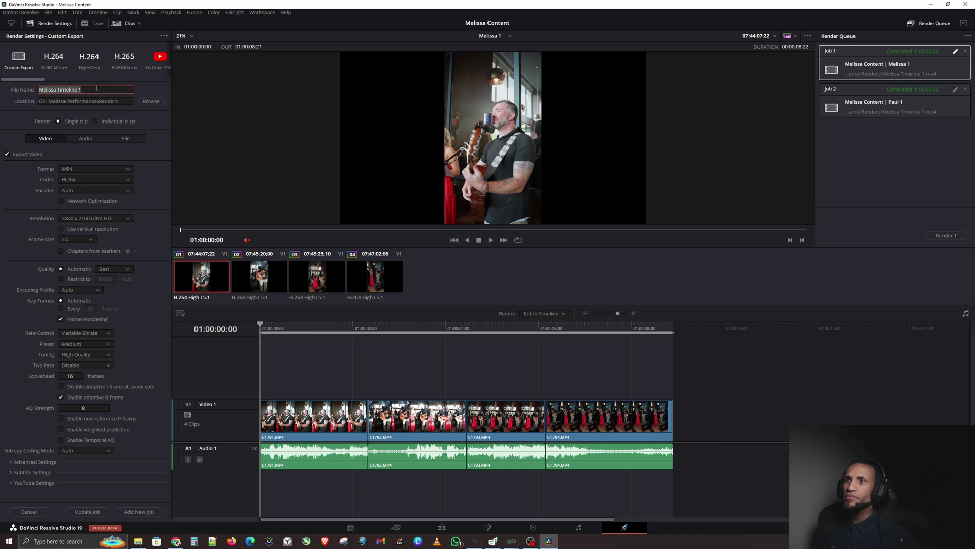
pyautogui.click(123, 139)
pyautogui.click(92, 164)
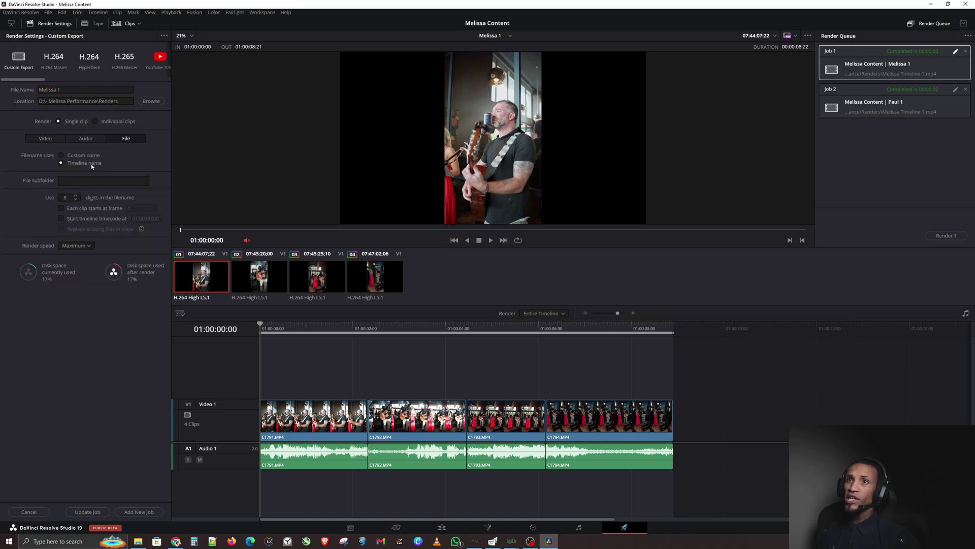
pyautogui.click(46, 139)
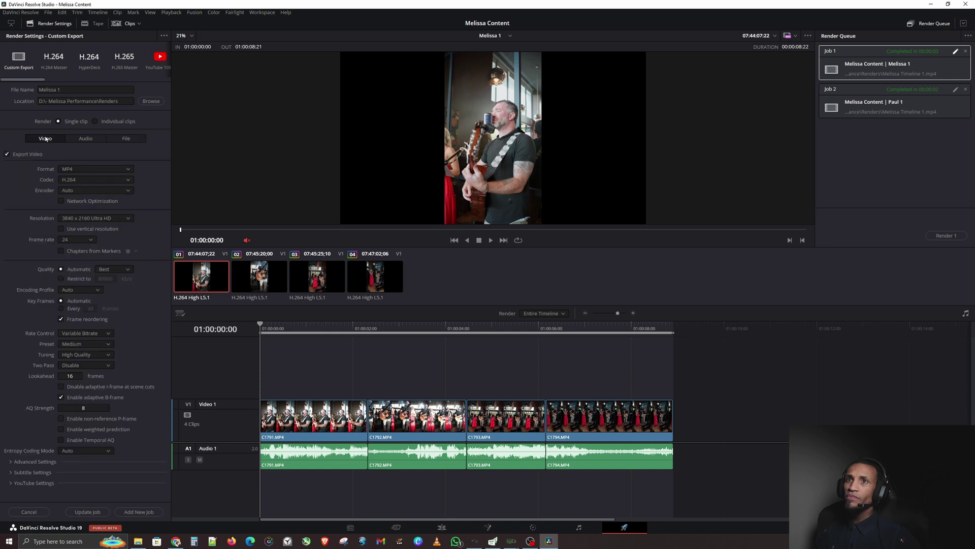
pyautogui.click(103, 513)
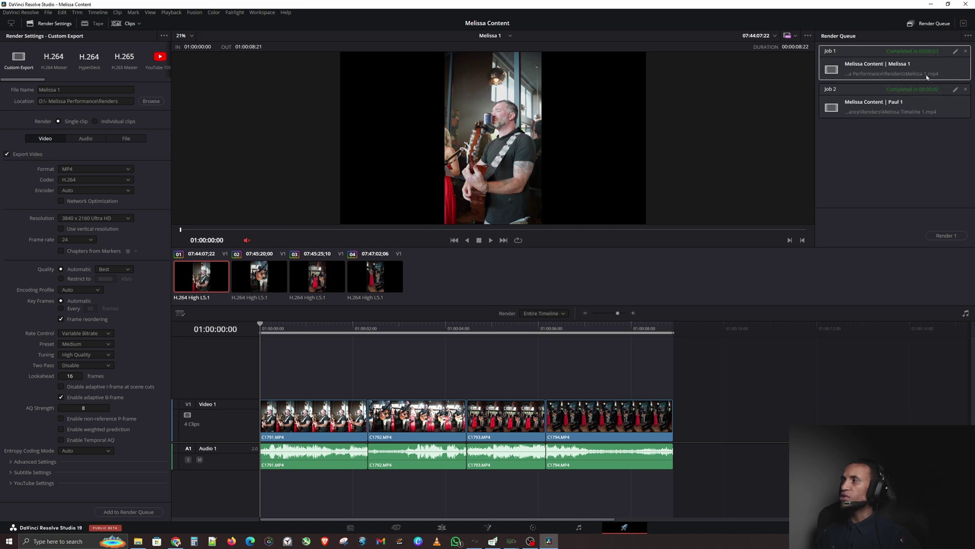
# Name the second job's output after its timeline, giving Paul 1.mp4, then reselect both jobs
pyautogui.click(922, 104)
pyautogui.click(959, 90)
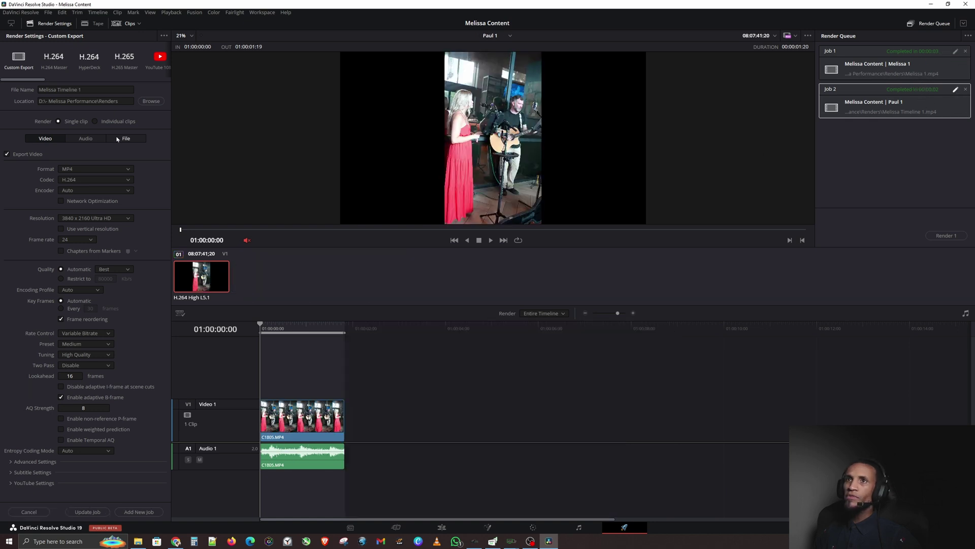
pyautogui.click(117, 140)
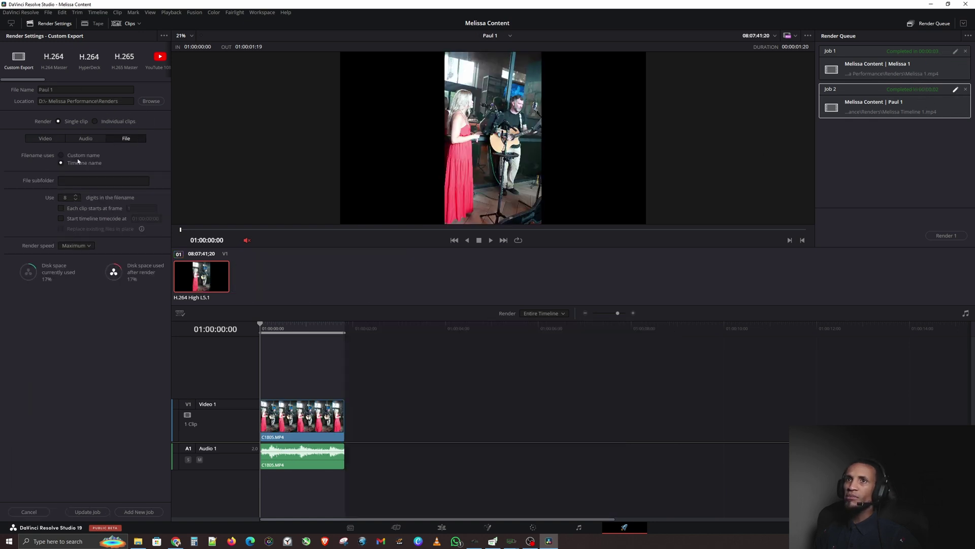
pyautogui.click(35, 140)
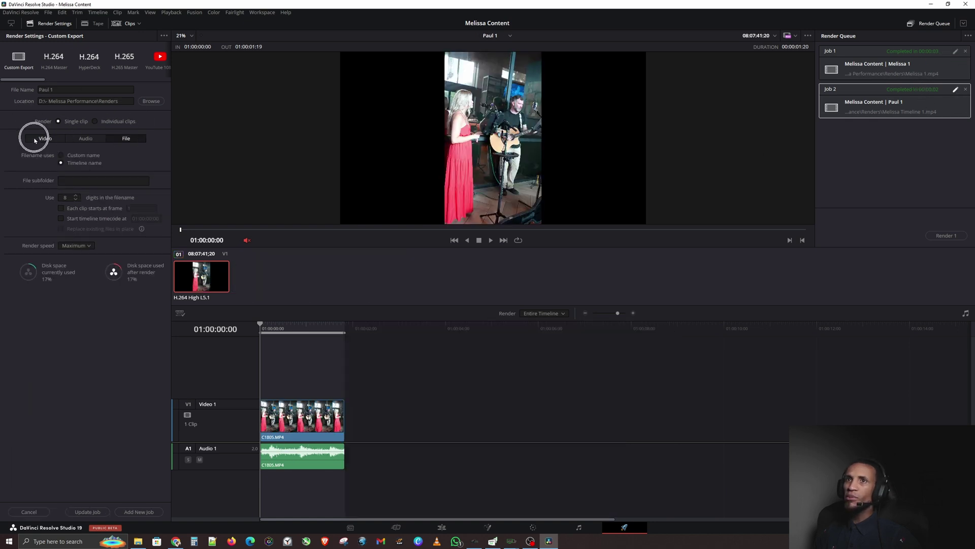
pyautogui.click(101, 514)
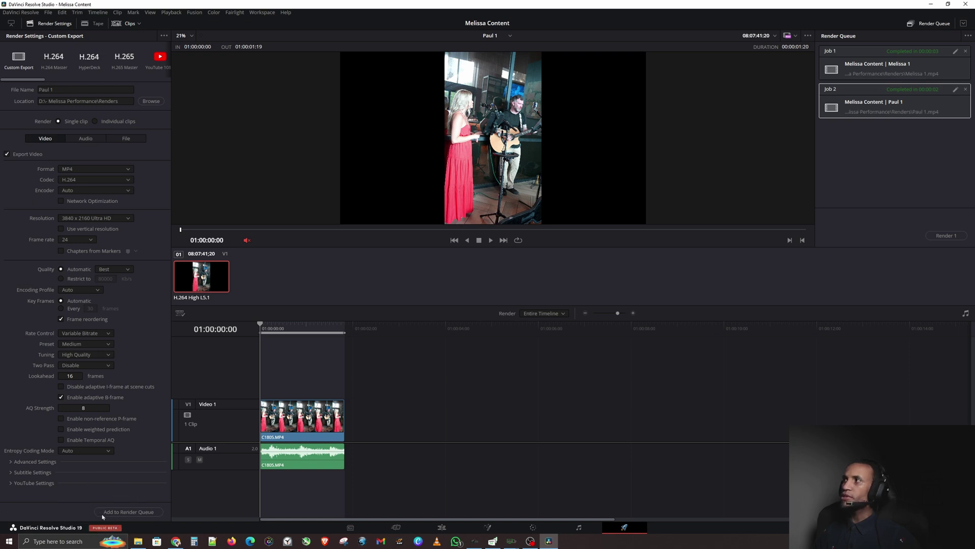
pyautogui.click(920, 69)
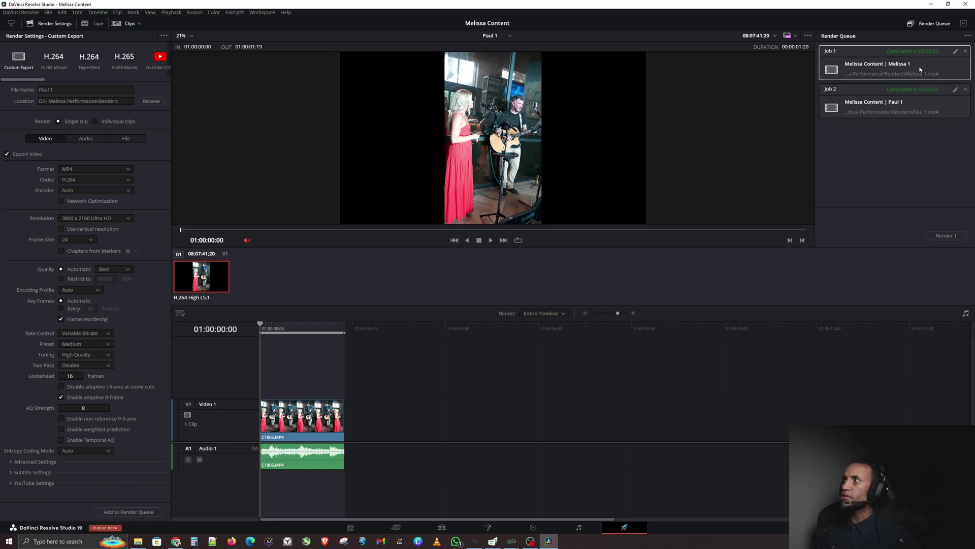
pyautogui.keyDown('shift'); pyautogui.click(912, 106); pyautogui.keyUp('shift')
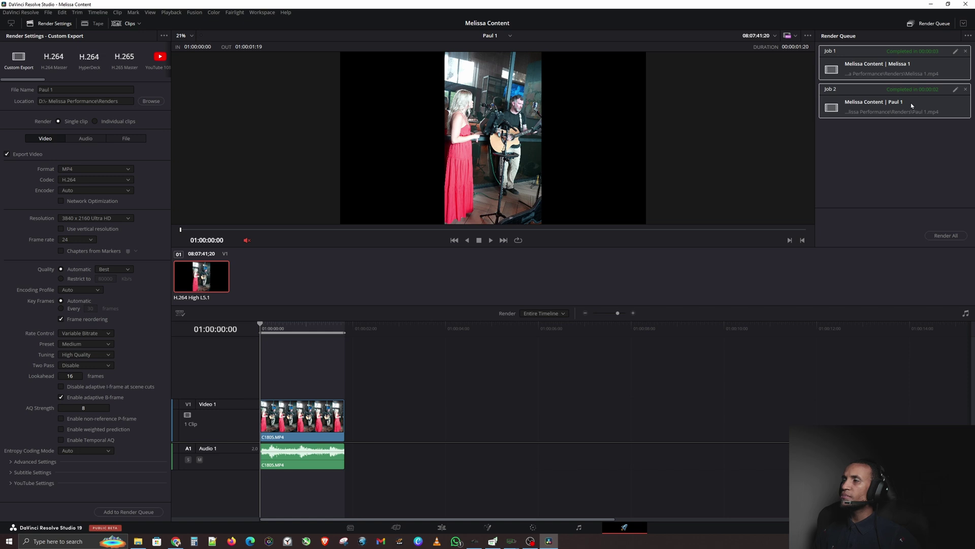
# Render both selected jobs again, confirming the re-render of already finished jobs
pyautogui.click(909, 65)
pyautogui.keyDown('shift'); pyautogui.click(907, 106); pyautogui.keyUp('shift')
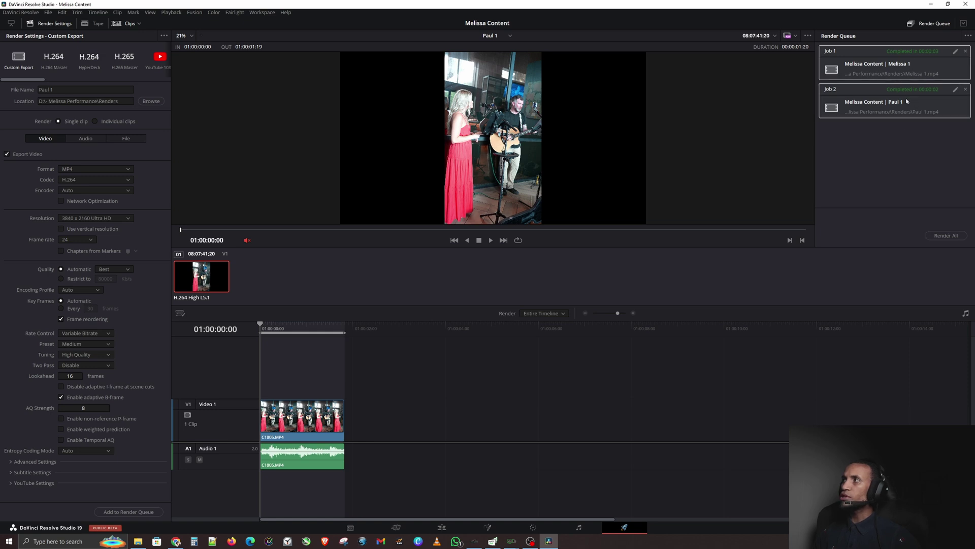
pyautogui.click(946, 237)
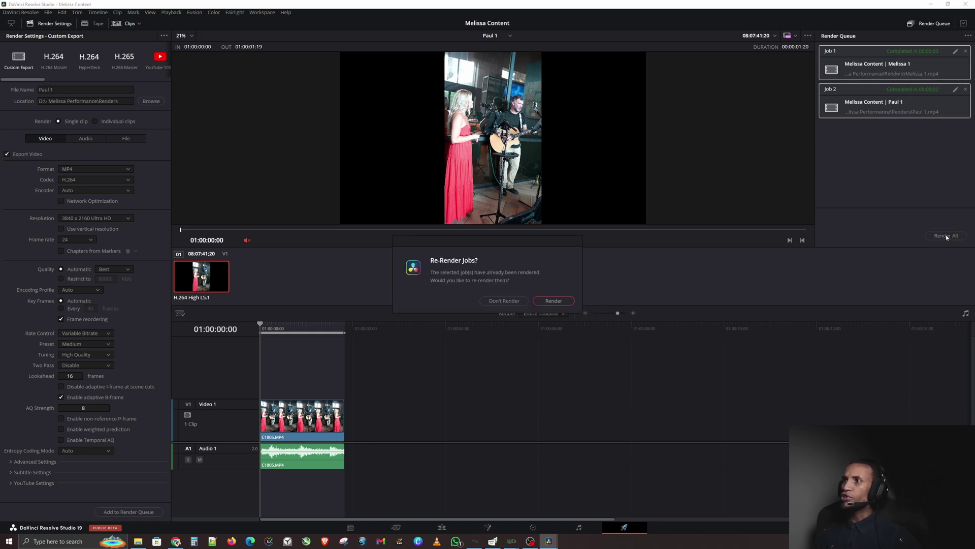
pyautogui.click(552, 300)
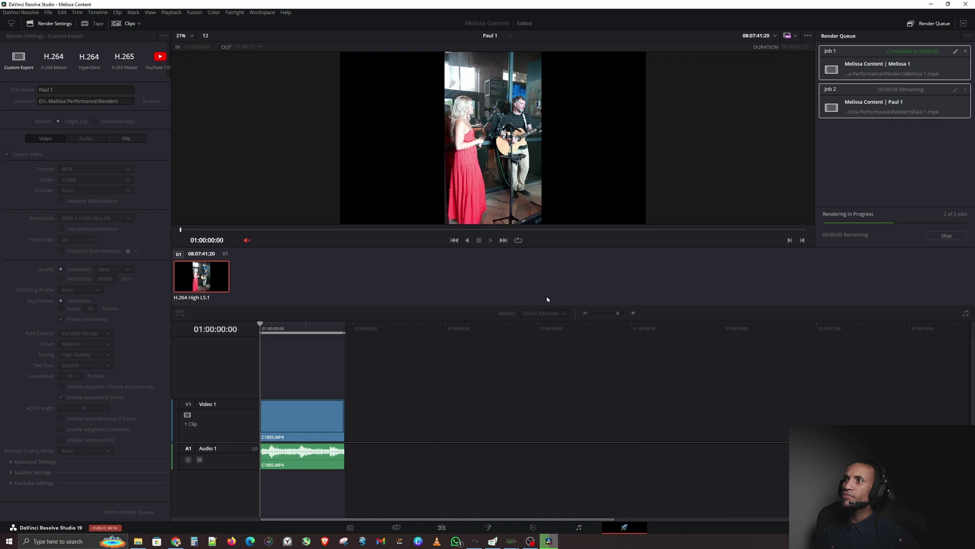
# Delete the seven older renders from the Renders folder, keeping Melissa 1.mp4 and Paul 1.mp4
pyautogui.click(138, 541)
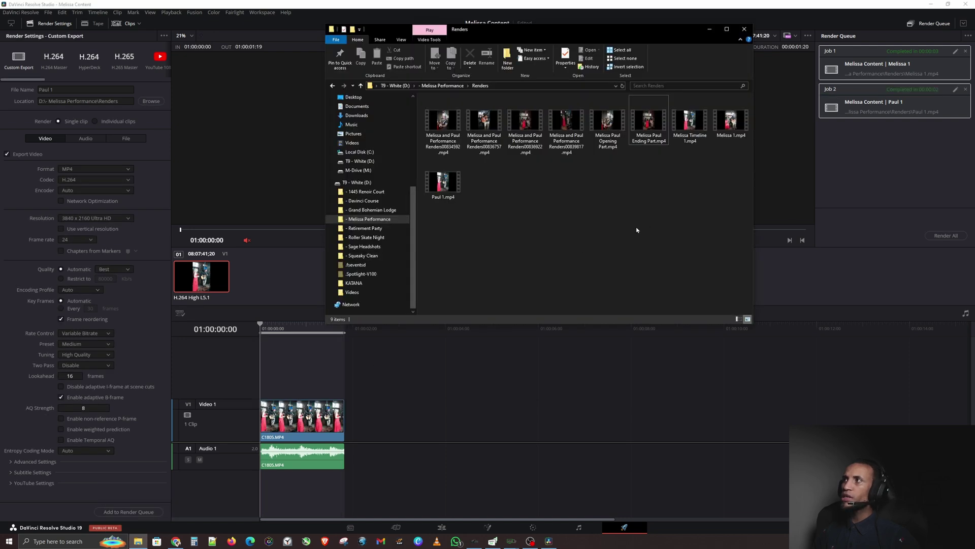
pyautogui.click(435, 121)
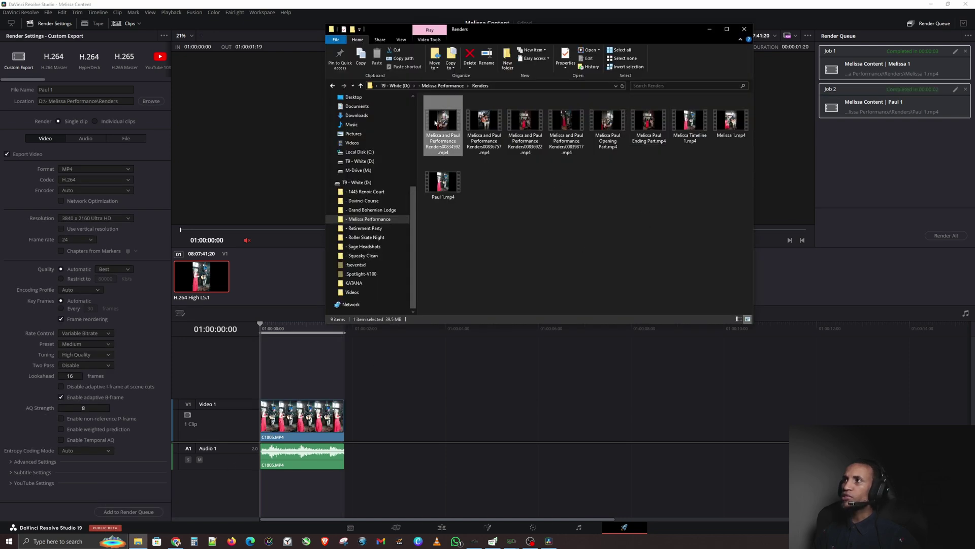
pyautogui.keyDown('shift'); pyautogui.click(705, 143); pyautogui.keyUp('shift')
pyautogui.press('Delete')
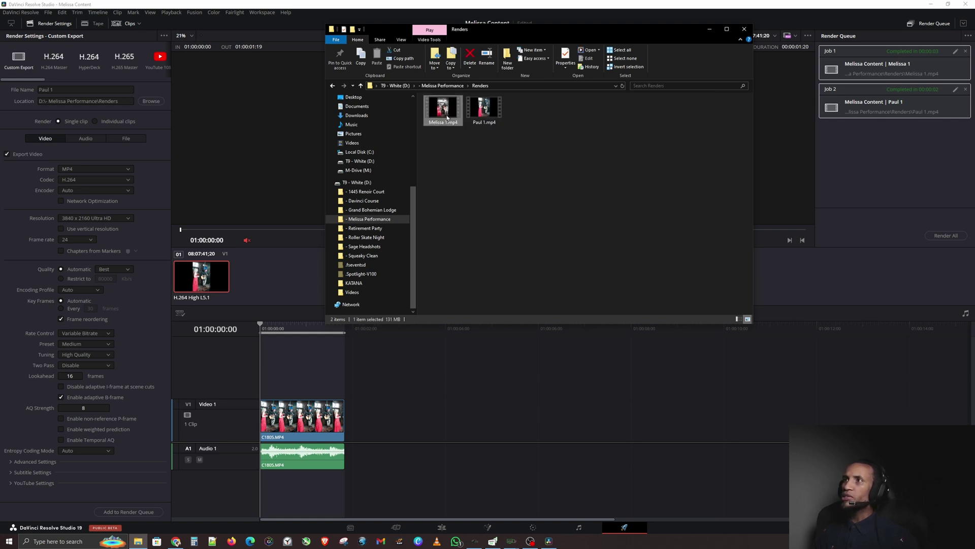
pyautogui.click(573, 148)
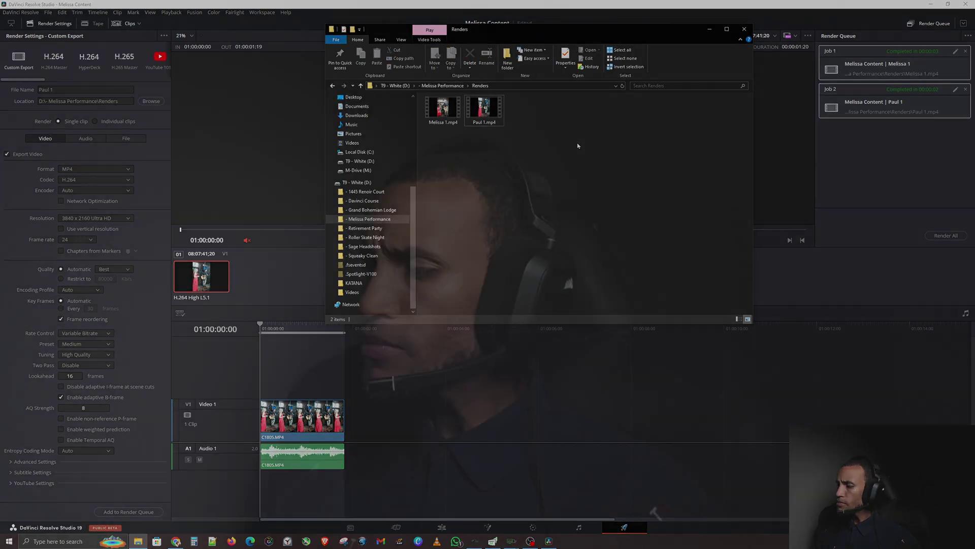